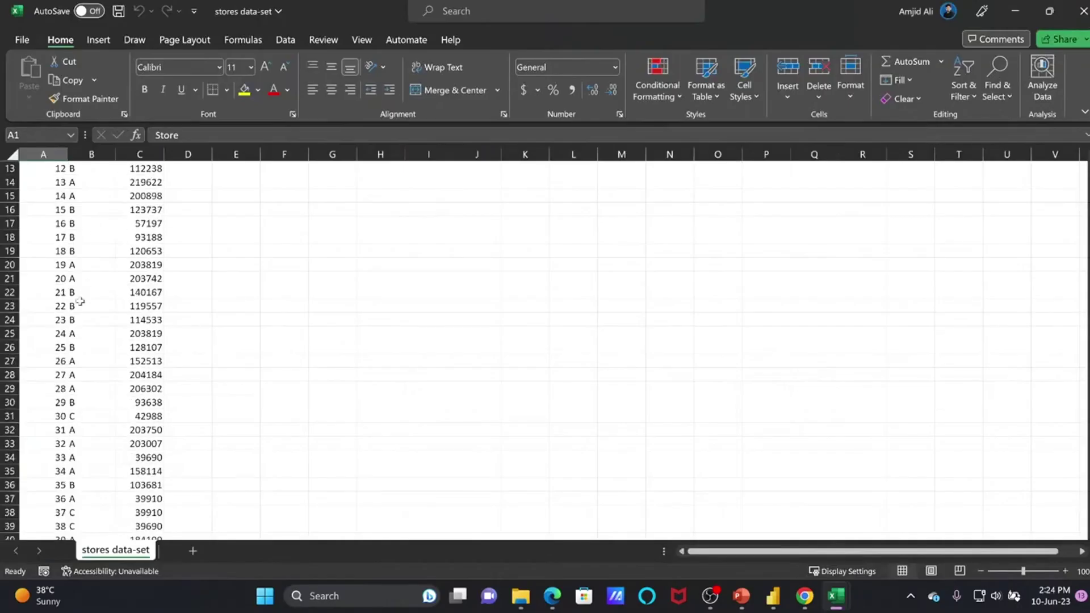
# Open the sales data-set file from the Retail Data Analysis folder in Excel.
pyautogui.scroll(-4, 85, 341)
pyautogui.moveTo(56, 462); pyautogui.dragTo(113, 154)
pyautogui.scroll(-7, 104, 211)
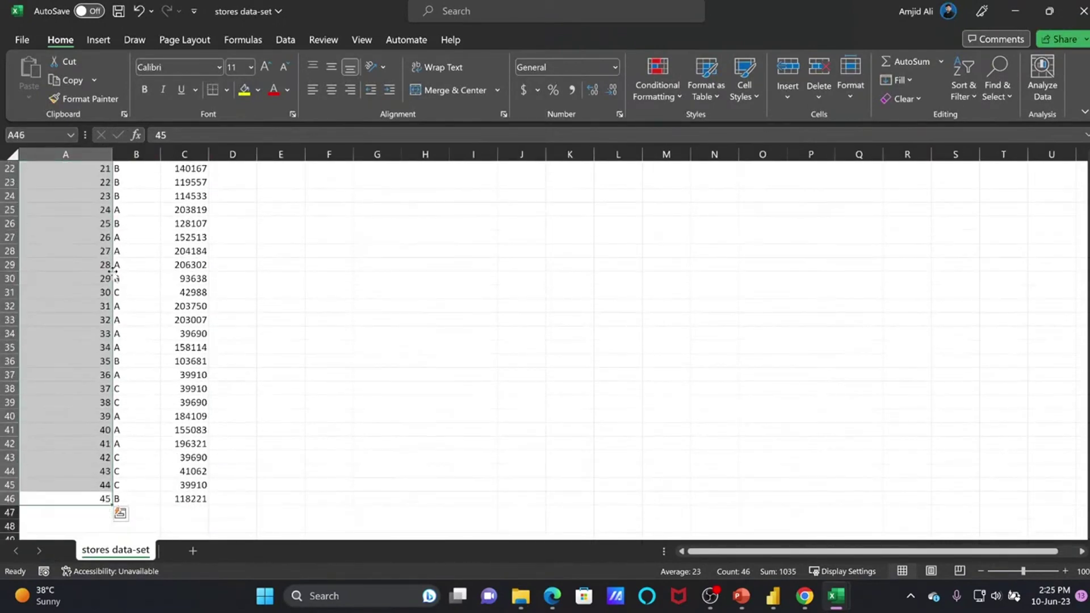
pyautogui.click(521, 597)
pyautogui.doubleClick(342, 294)
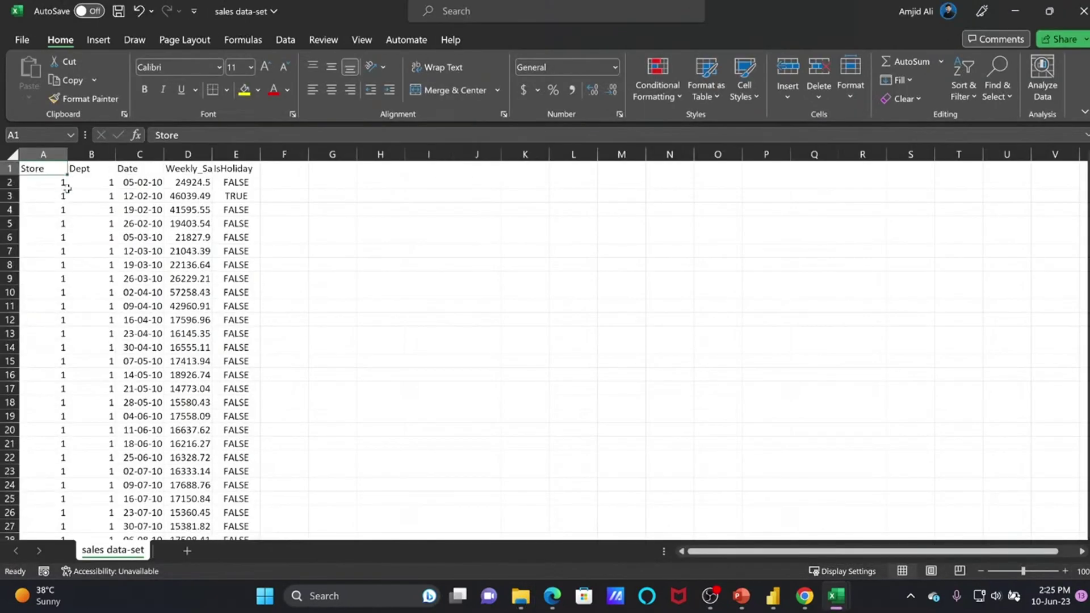
# Turn on filtering for the header row A1:E1 and filter the Store column to Store 1 only.
pyautogui.moveTo(56, 169); pyautogui.dragTo(244, 169)
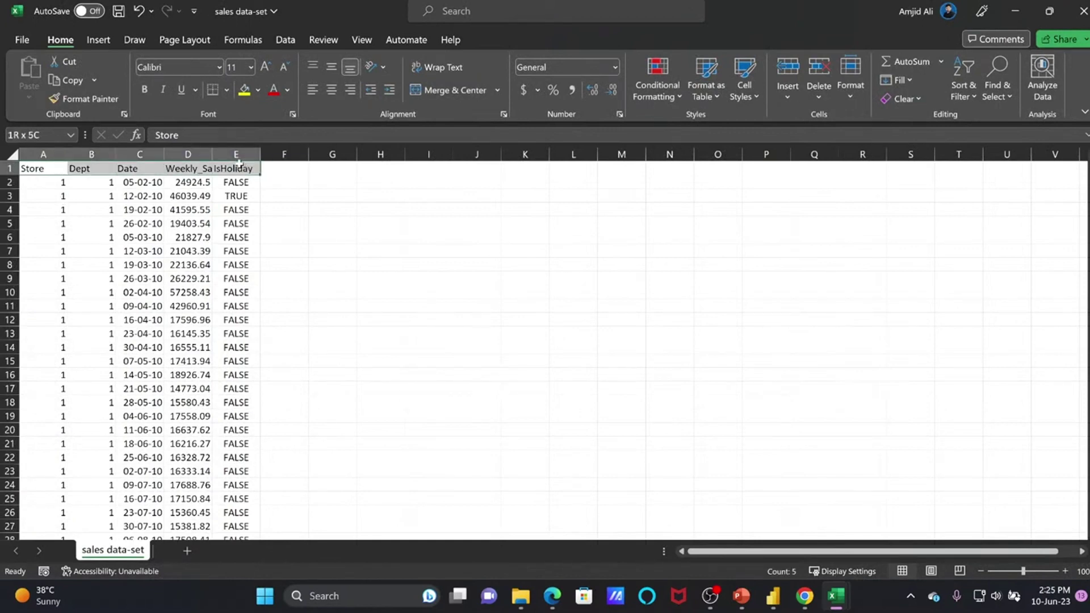
pyautogui.click(283, 41)
pyautogui.click(619, 80)
pyautogui.click(212, 181)
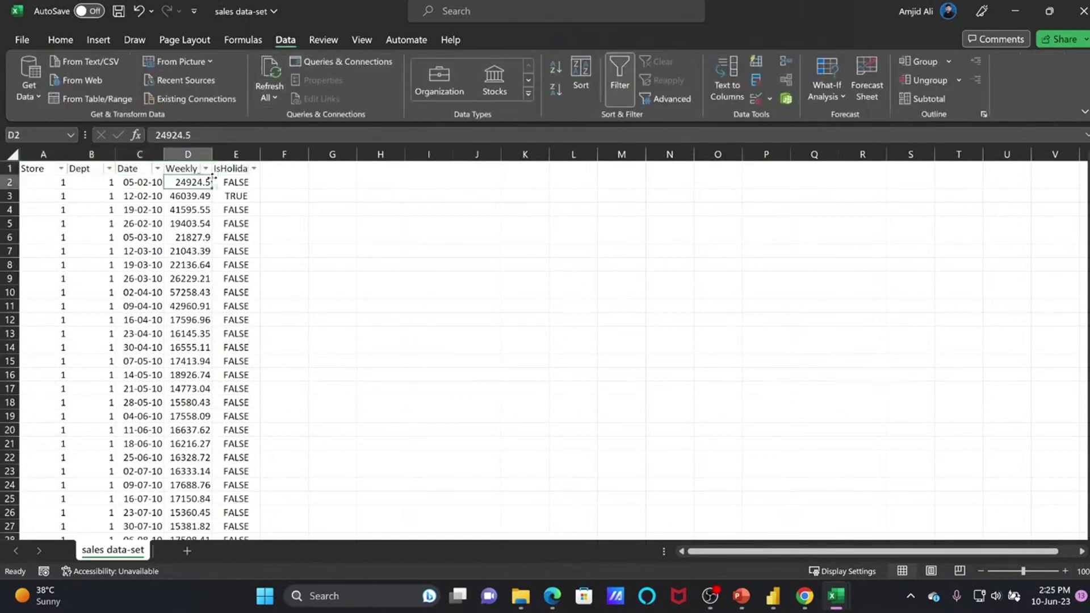
pyautogui.click(86, 170)
pyautogui.click(60, 169)
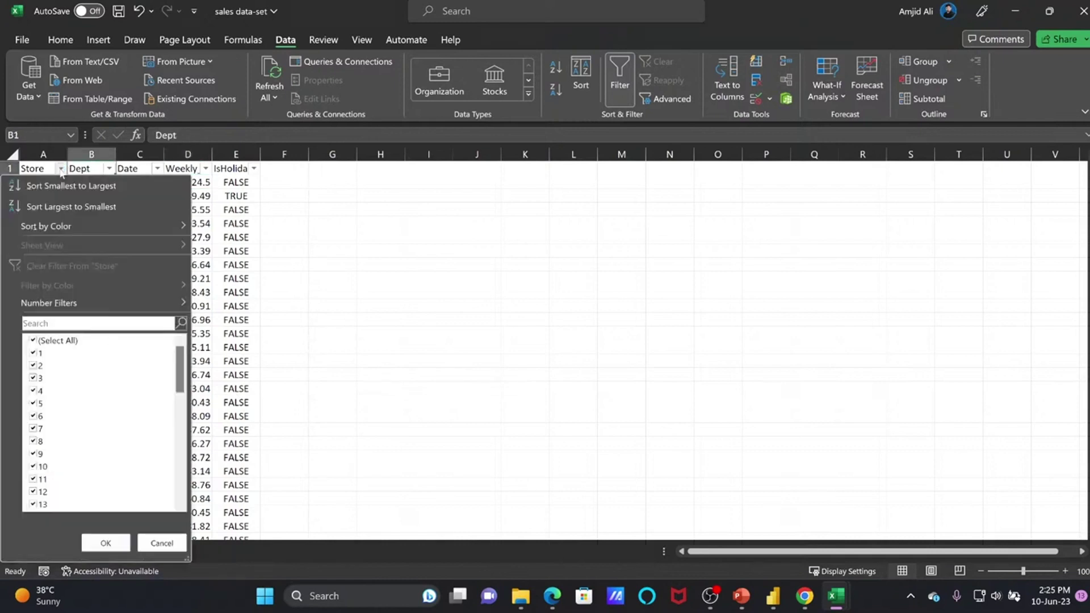
pyautogui.click(61, 340)
pyautogui.click(40, 355)
pyautogui.click(106, 543)
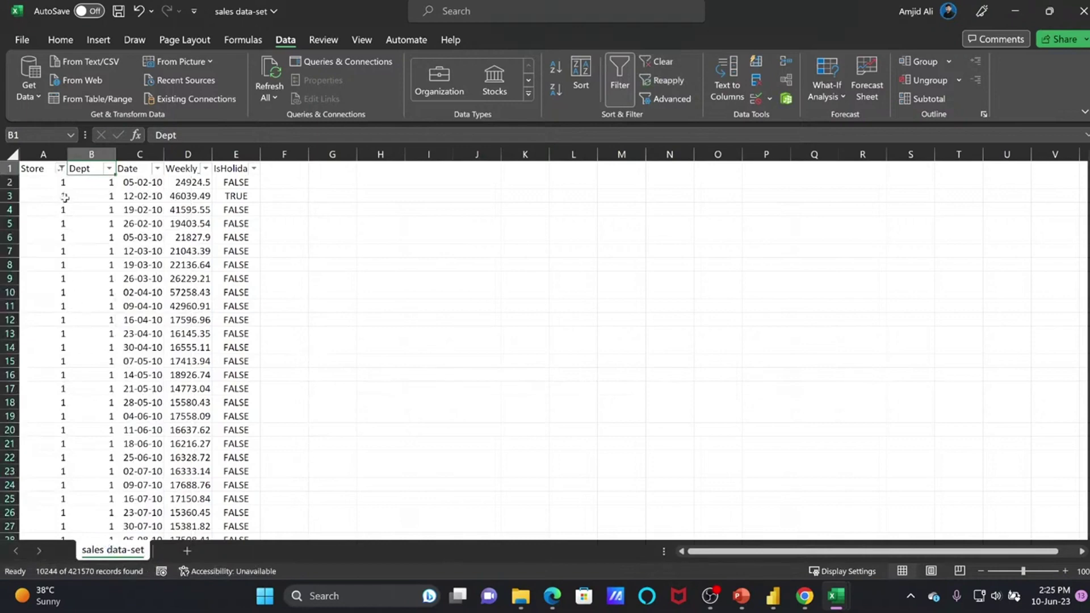
pyautogui.moveTo(1086, 166); pyautogui.dragTo(1086, 171)
pyautogui.scroll(-8, 993, 458)
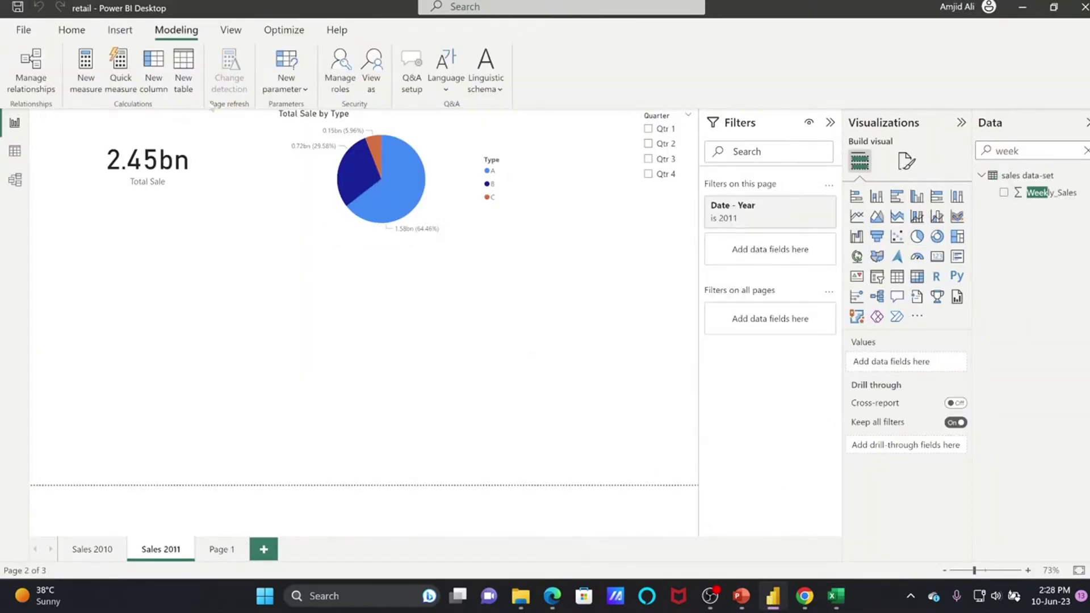
# Create two security roles named Store Manager 1 and Storage Manager 2.
pyautogui.click(350, 91)
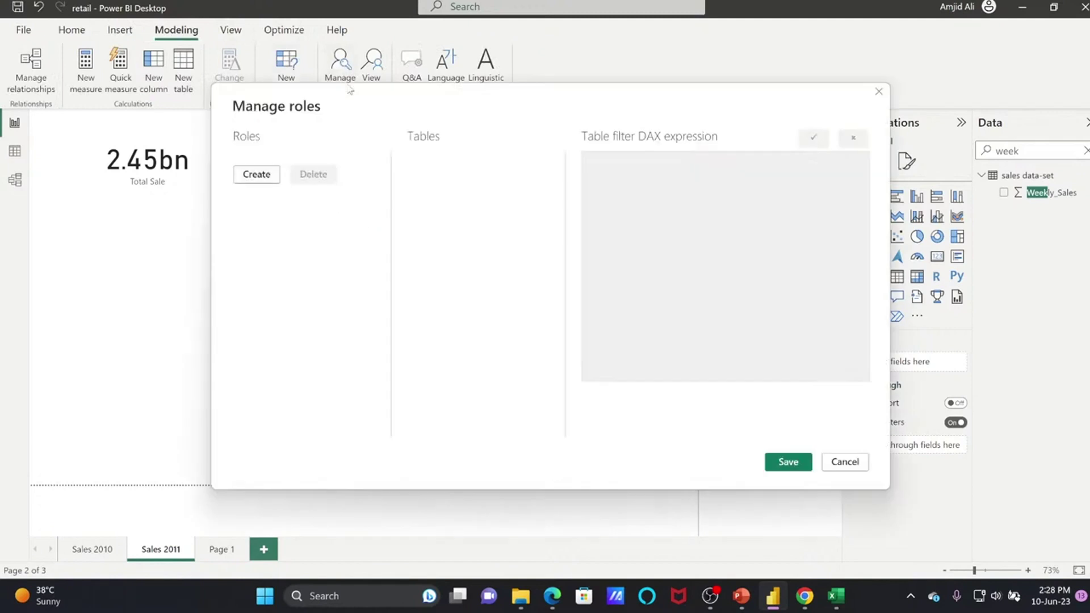
pyautogui.click(276, 183)
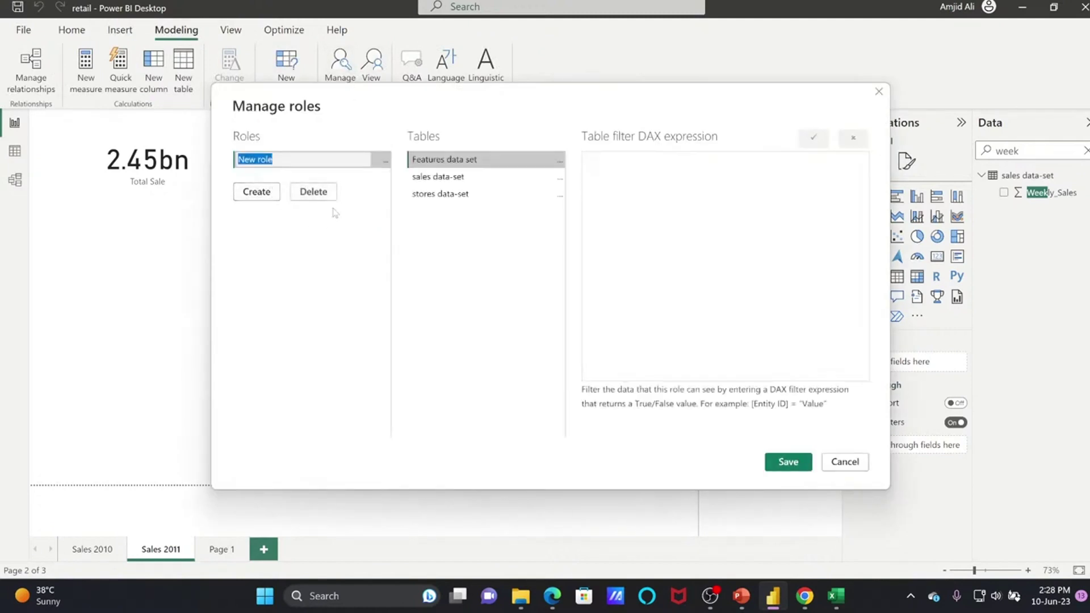
pyautogui.write('Store Manager 1')
pyautogui.press('Return')
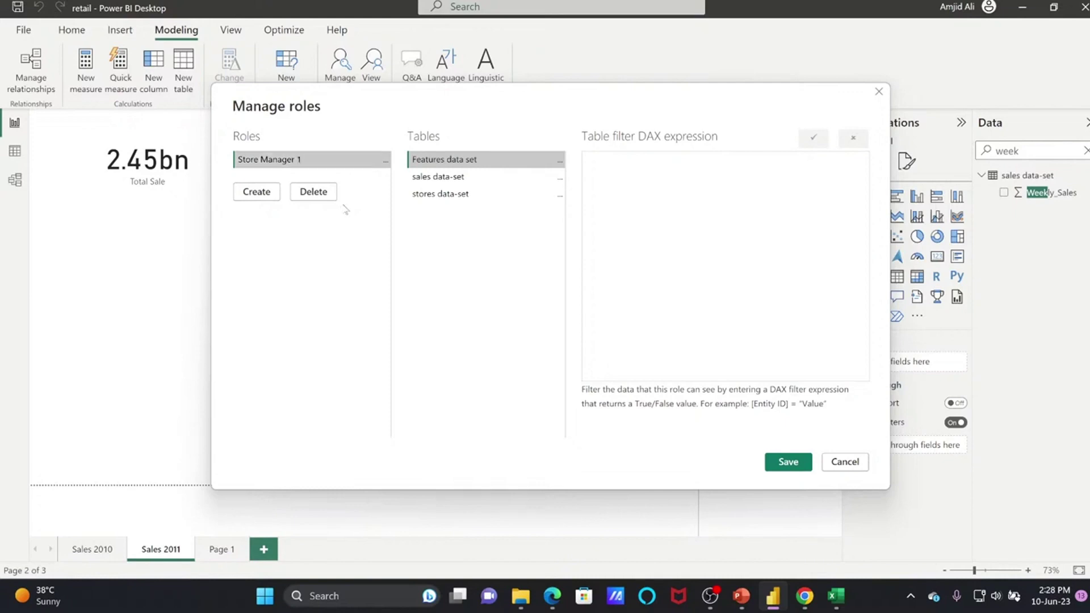
pyautogui.click(257, 192)
pyautogui.write('Storage Manager')
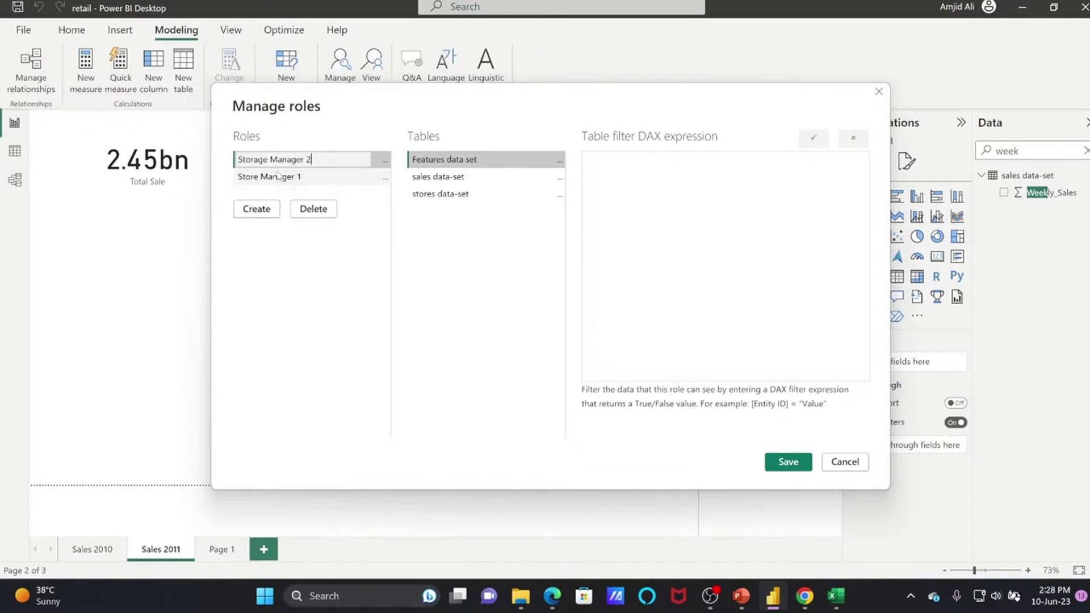
pyautogui.write(' 2')
pyautogui.press('Return')
# Give Store Manager 1 a [StoreID]=1 filter on the sales data-set table and save the roles.
pyautogui.click(279, 176)
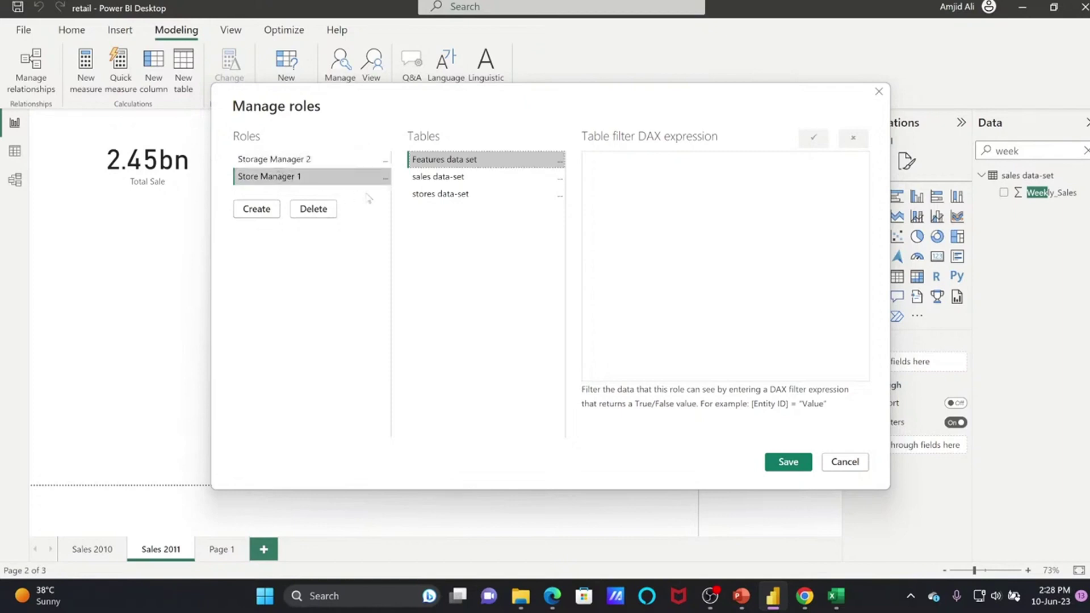
pyautogui.click(440, 179)
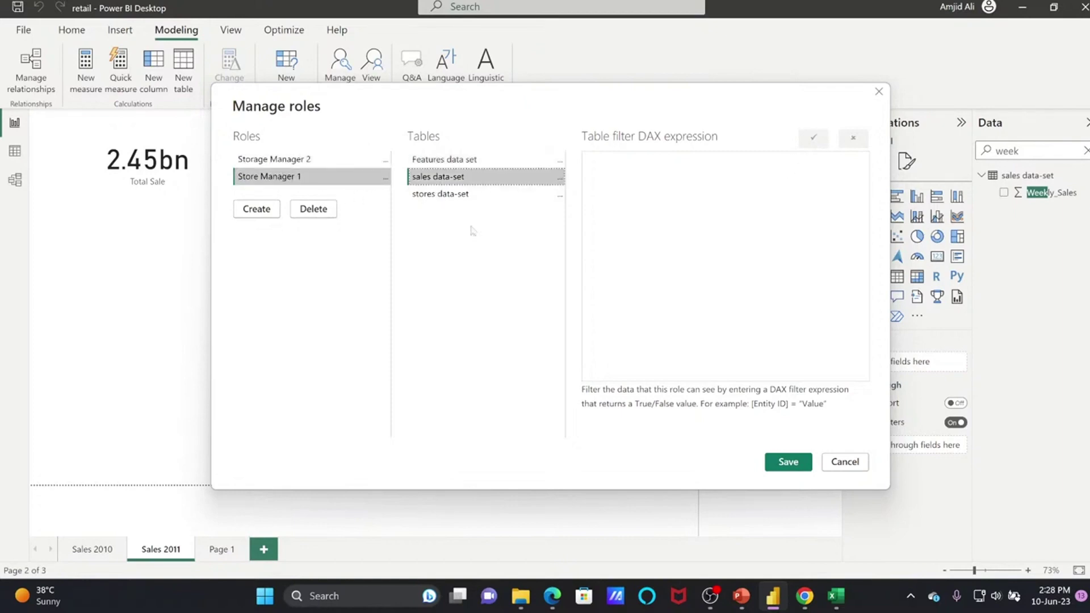
pyautogui.click(511, 159)
pyautogui.click(629, 171)
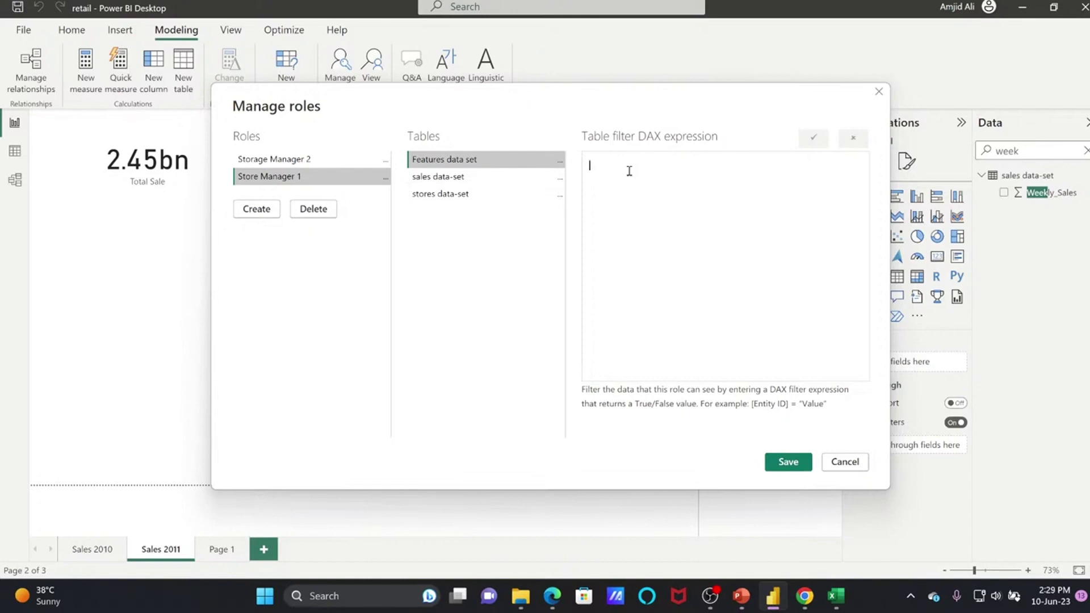
pyautogui.click(511, 178)
pyautogui.click(679, 189)
pyautogui.write('[StoreID]=1')
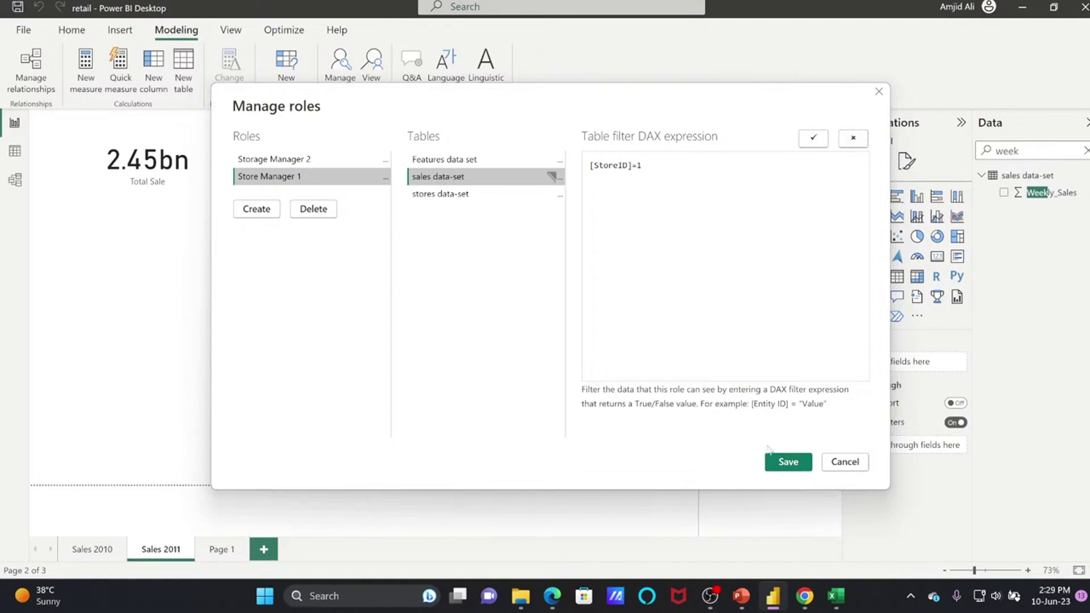
pyautogui.click(783, 463)
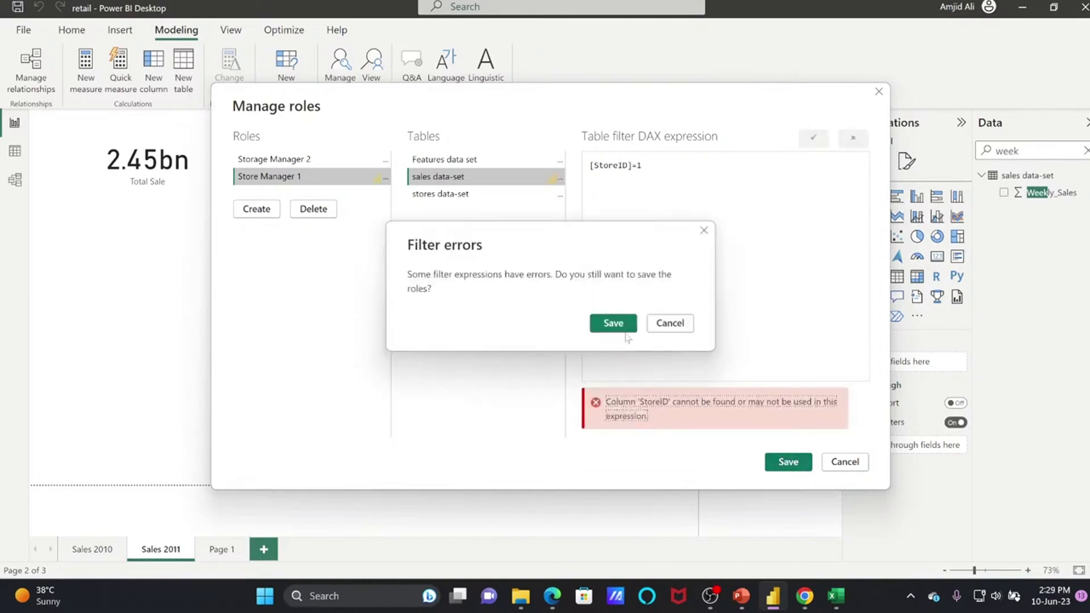
# Save the roles despite the invalid-column error and go back to Power BI's data view.
pyautogui.click(626, 332)
pyautogui.moveTo(837, 596)
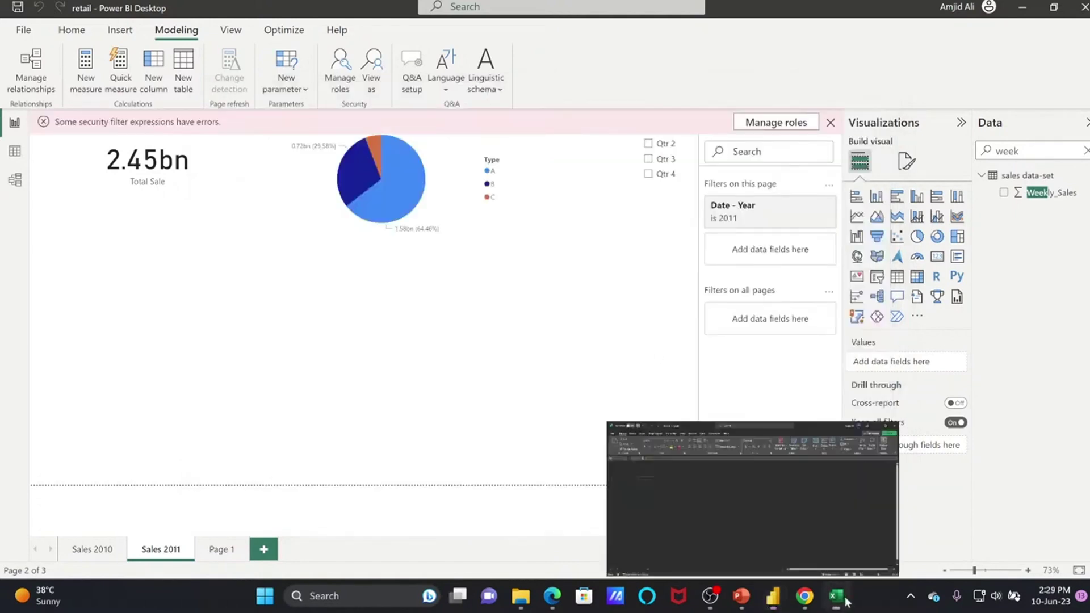
pyautogui.click(766, 563)
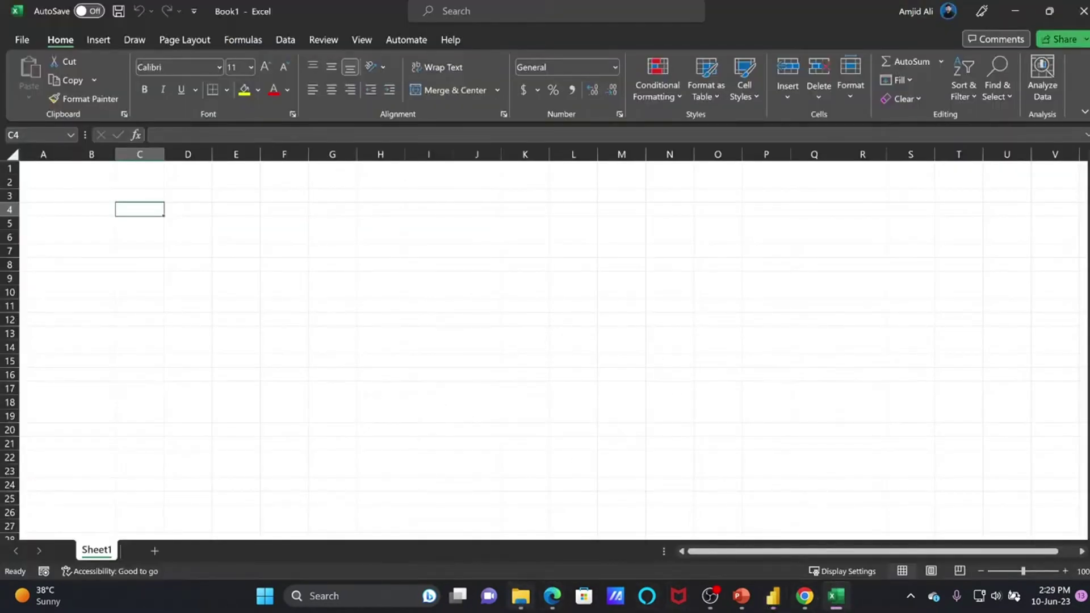
pyautogui.hotkey('alt', 'Tab')
# Change Store Manager 1's sales data-set filter from [StoreID]=1 to [Store]=1 and save.
pyautogui.click(864, 125)
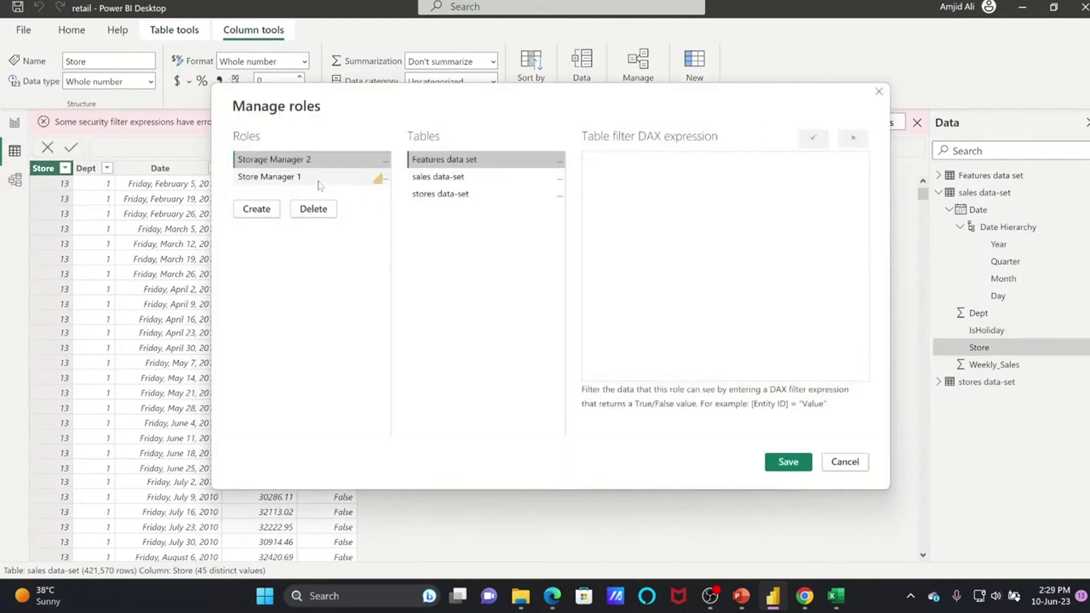
pyautogui.click(358, 179)
pyautogui.click(488, 181)
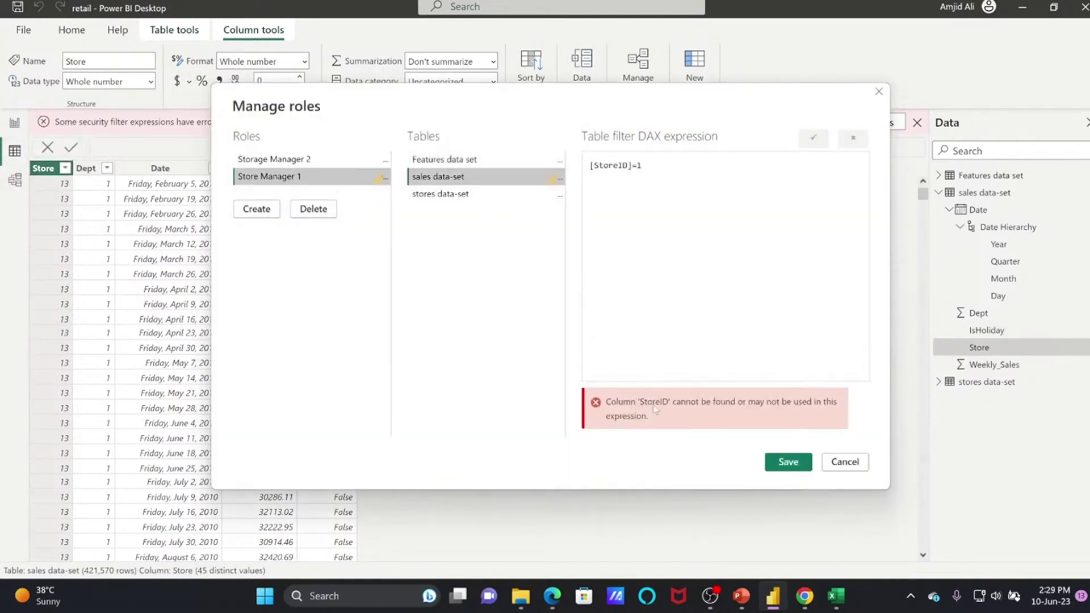
pyautogui.press('BackSpace')
pyautogui.press('BackSpace')
pyautogui.click(788, 462)
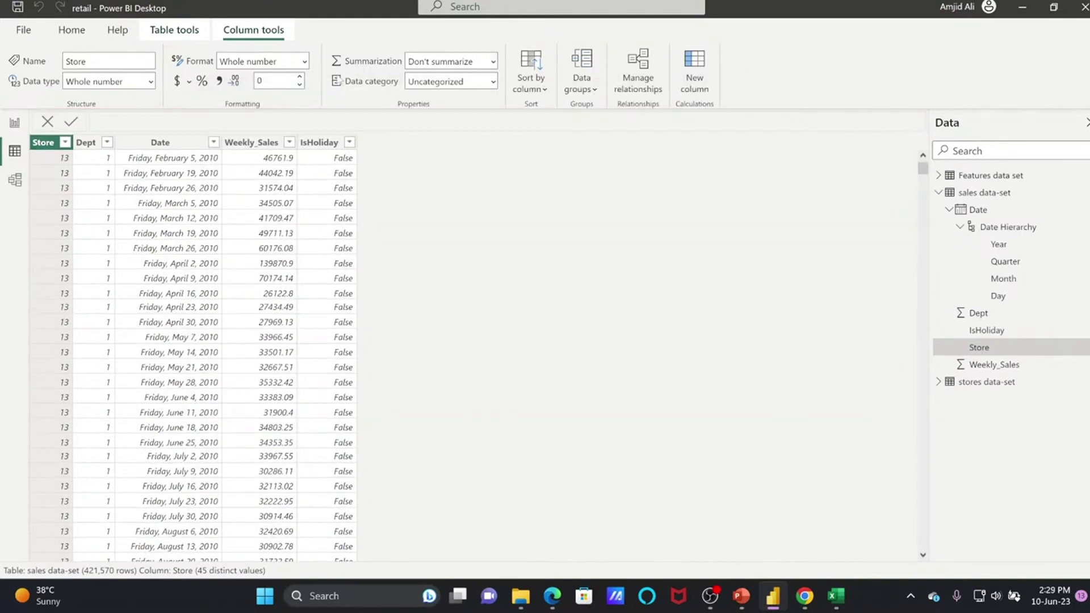
# View the report as Store Manager 1, showing only type A sales totalling 80.92M.
pyautogui.click(17, 135)
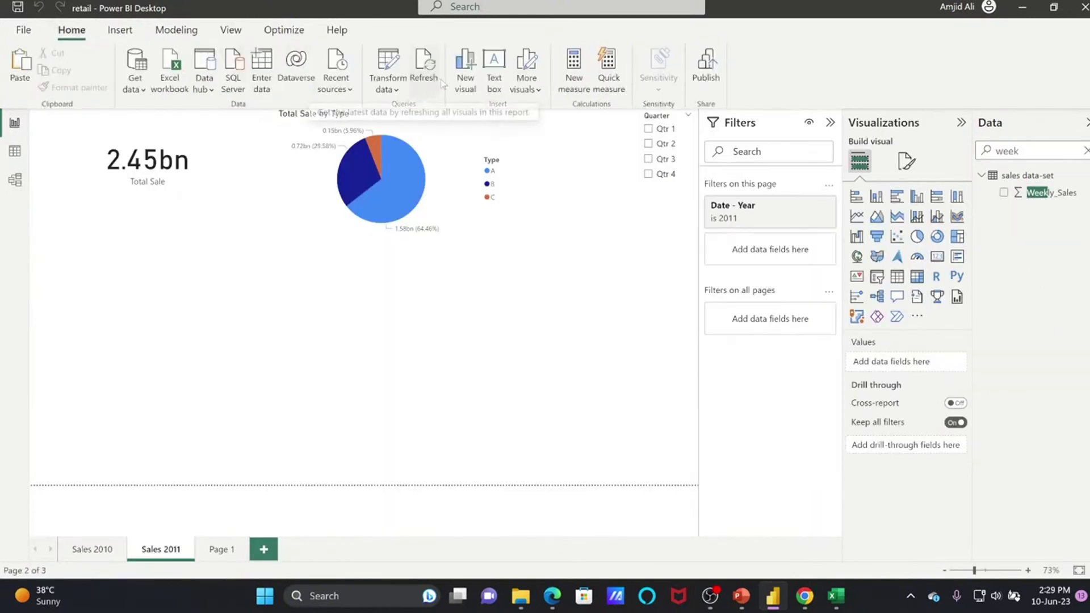
pyautogui.click(176, 30)
pyautogui.click(373, 83)
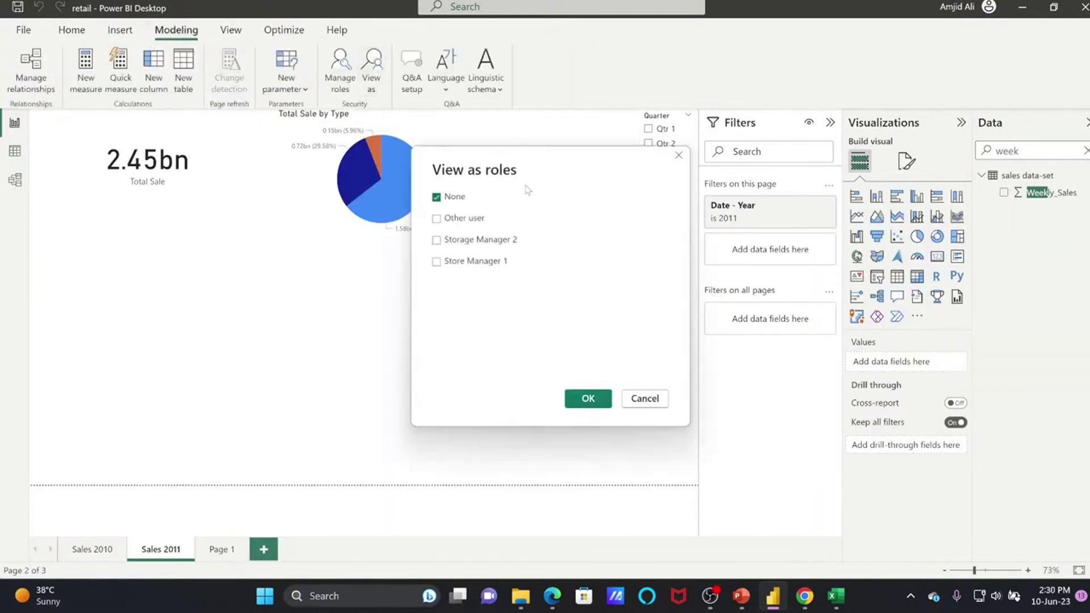
pyautogui.click(485, 265)
pyautogui.click(585, 397)
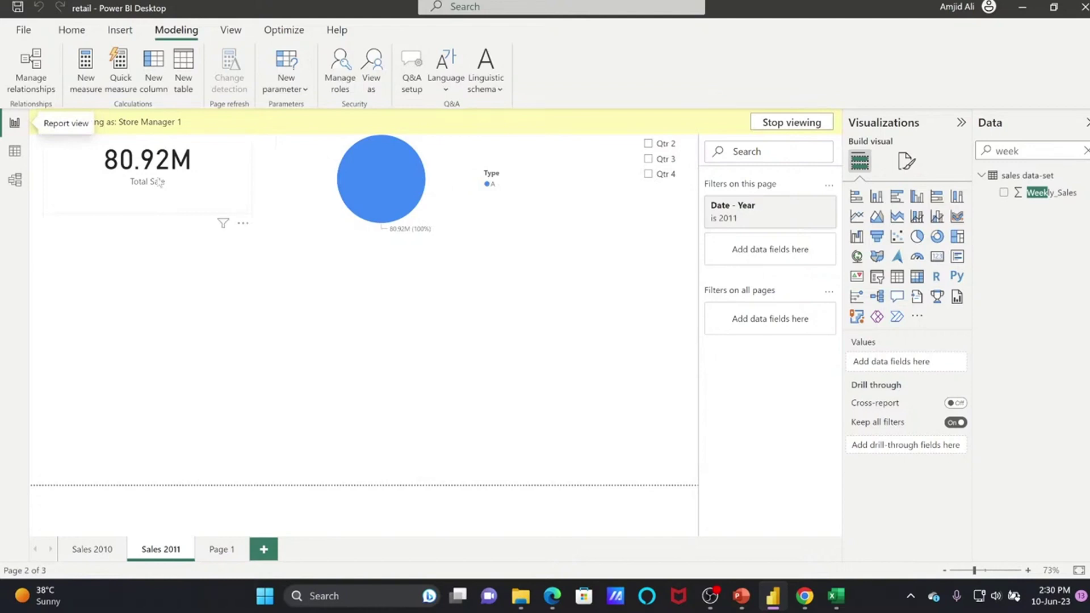
# Stop the role preview to restore the 2.45bn total and reposition the Total Sale card.
pyautogui.click(791, 122)
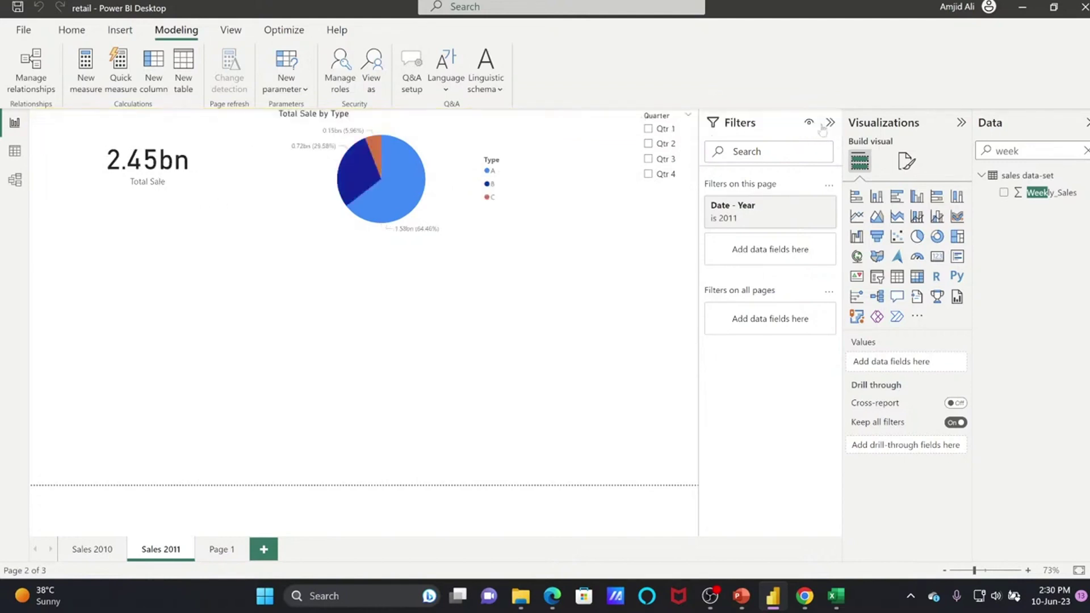
pyautogui.click(454, 130)
pyautogui.click(214, 132)
pyautogui.moveTo(214, 132); pyautogui.dragTo(227, 172)
pyautogui.moveTo(816, 604)
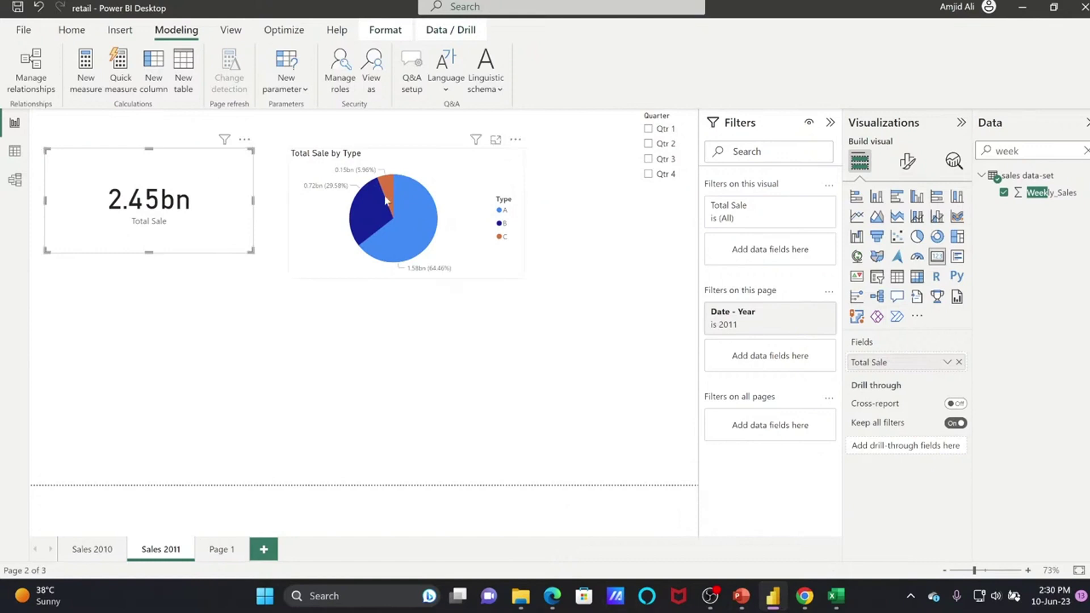
pyautogui.click(430, 181)
# Save retail.pbix and publish it to the syncbricks workspace in Power BI.
pyautogui.click(413, 143)
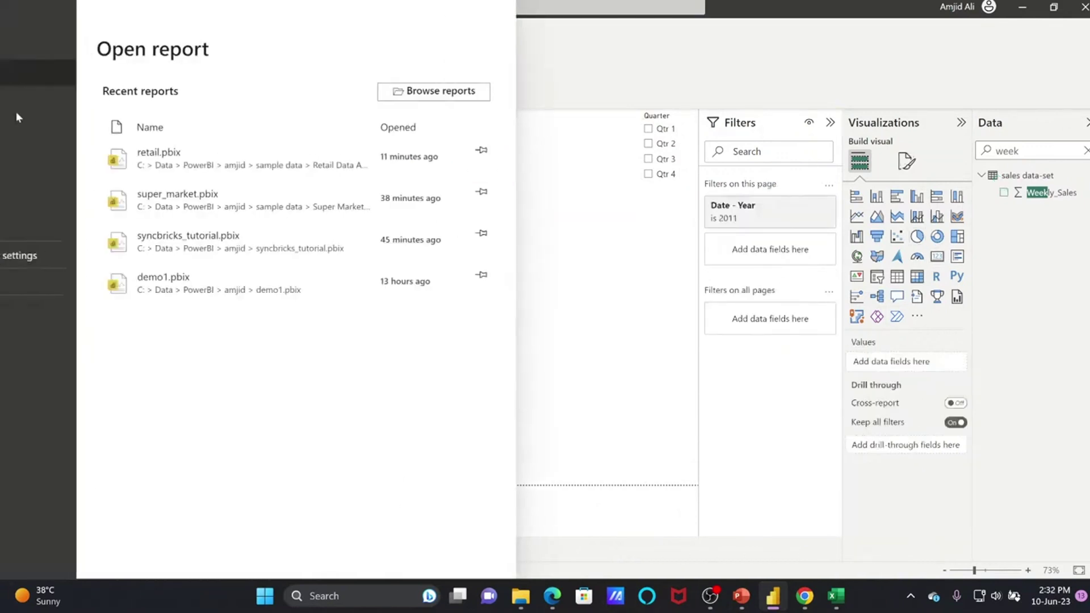
pyautogui.click(64, 229)
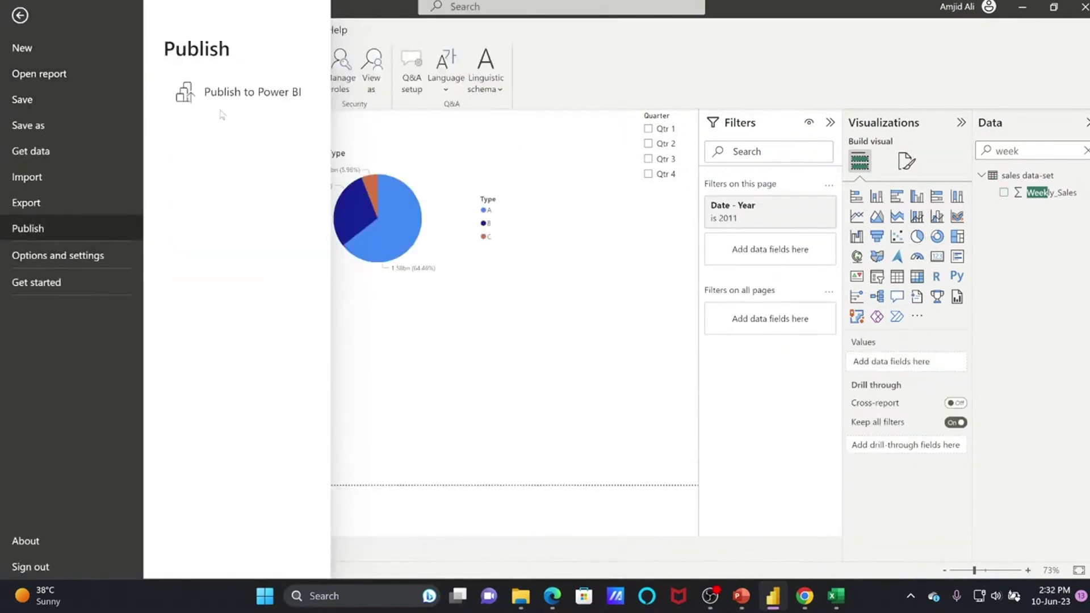
pyautogui.click(248, 117)
pyautogui.click(611, 314)
pyautogui.click(392, 300)
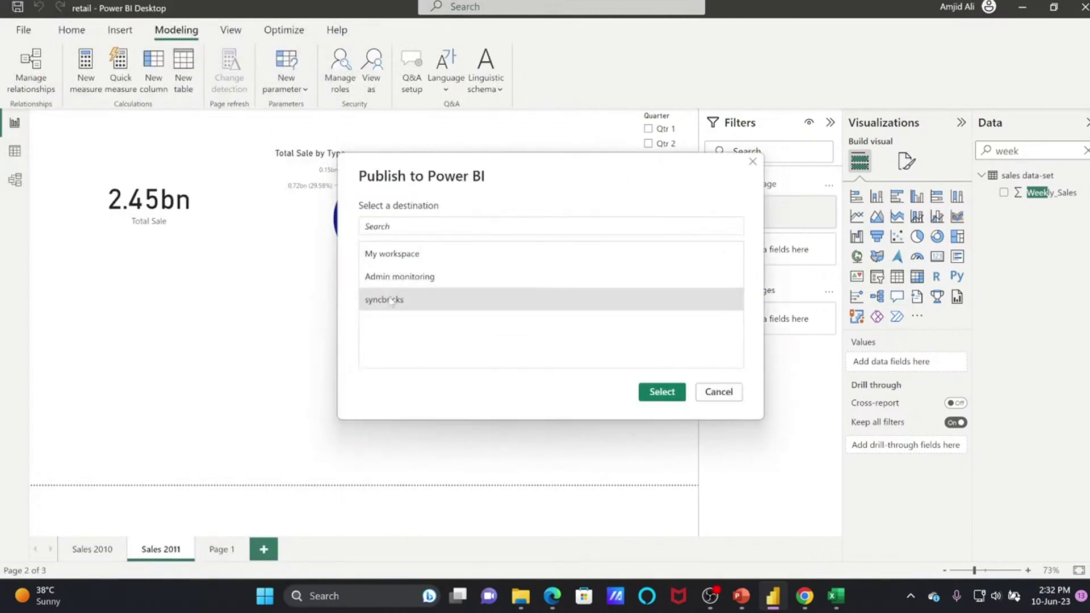
pyautogui.click(660, 390)
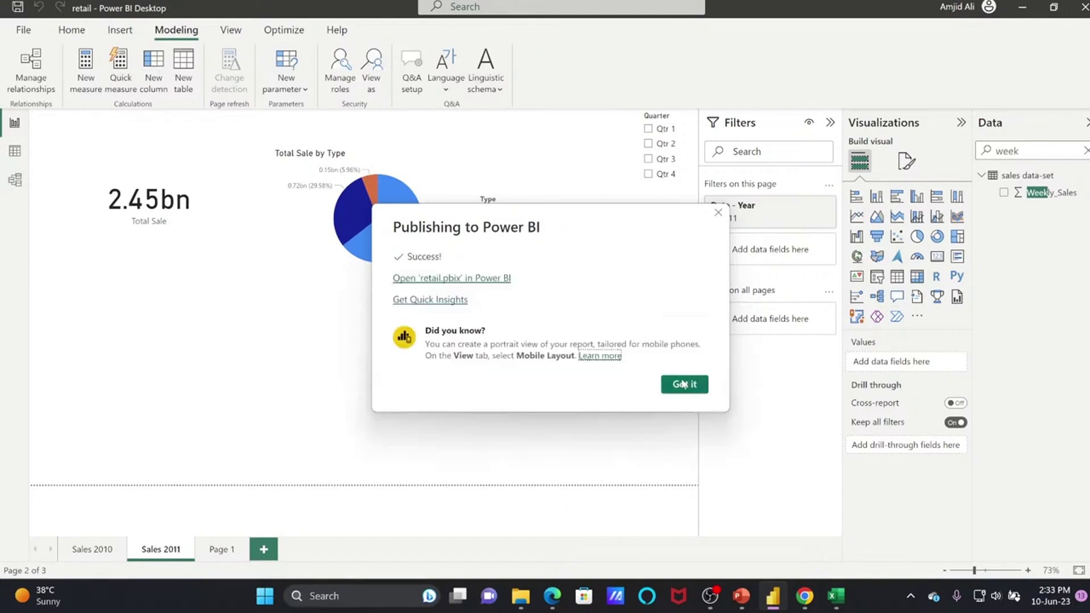
pyautogui.click(685, 383)
pyautogui.click(805, 597)
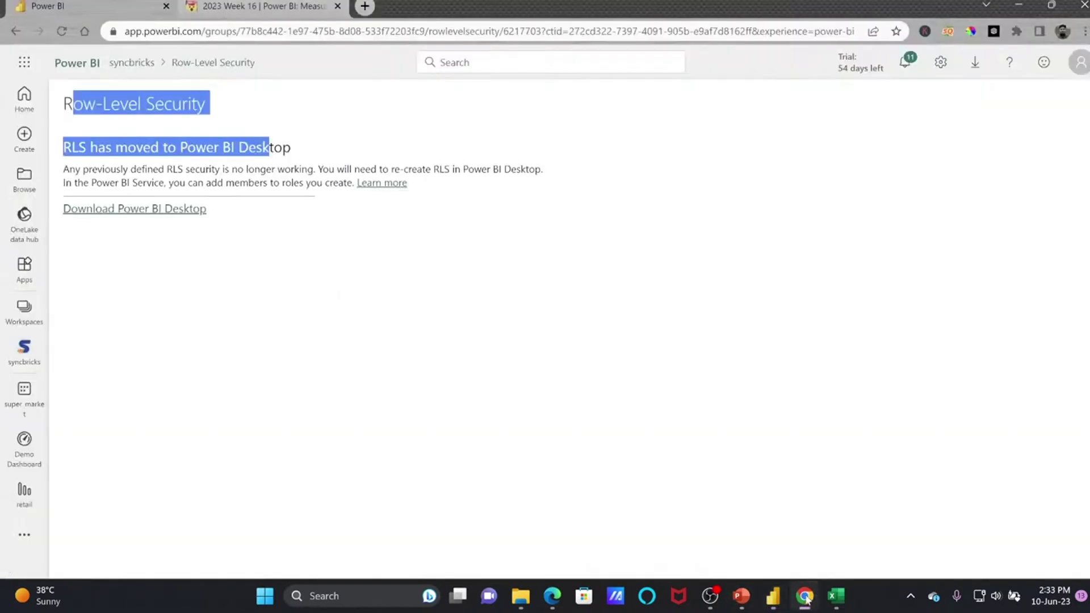
# Reload Row-Level Security, add then remove a user on Store Manager 1, leaving it memberless.
pyautogui.click(62, 32)
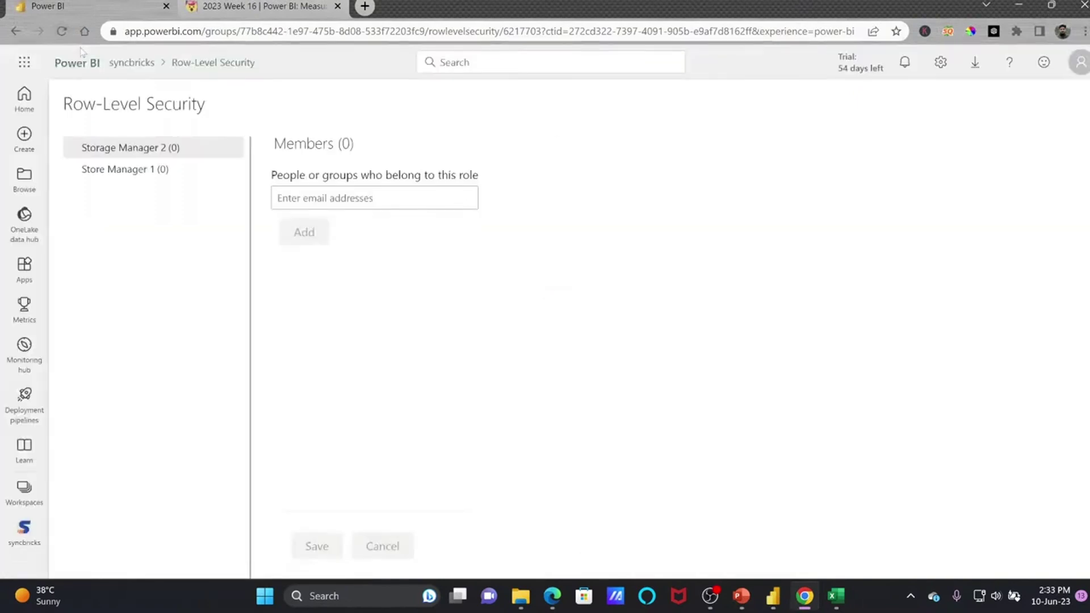
pyautogui.click(143, 174)
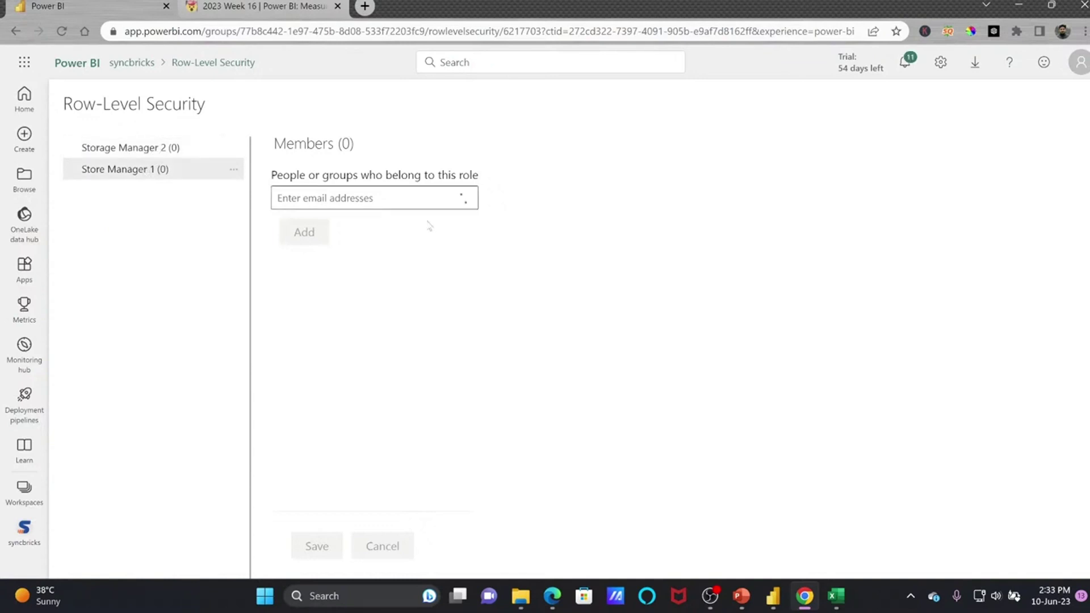
pyautogui.click(391, 203)
pyautogui.write('amjid')
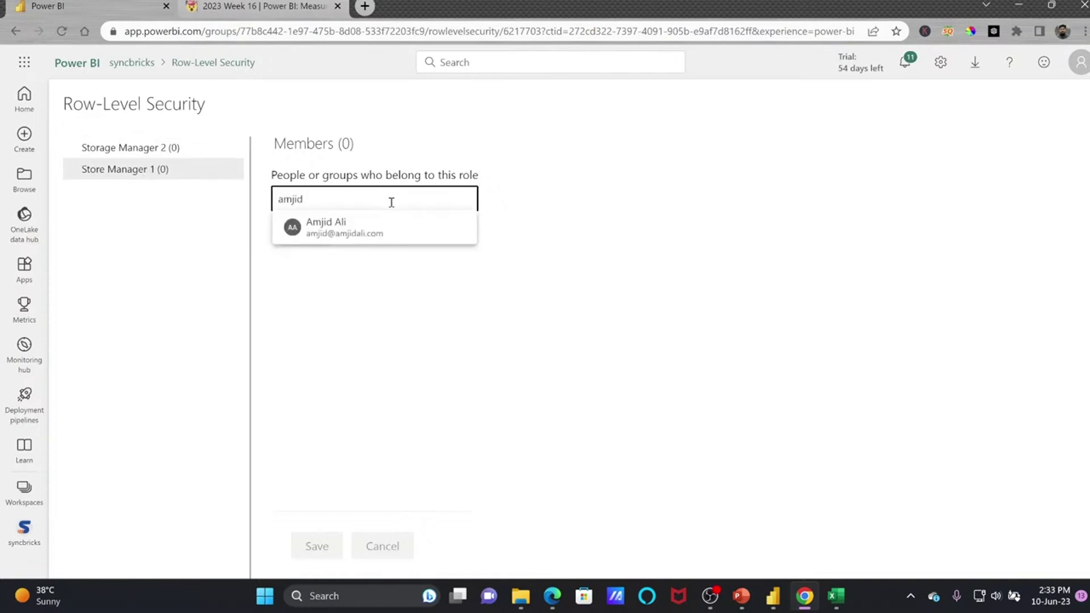
pyautogui.click(384, 227)
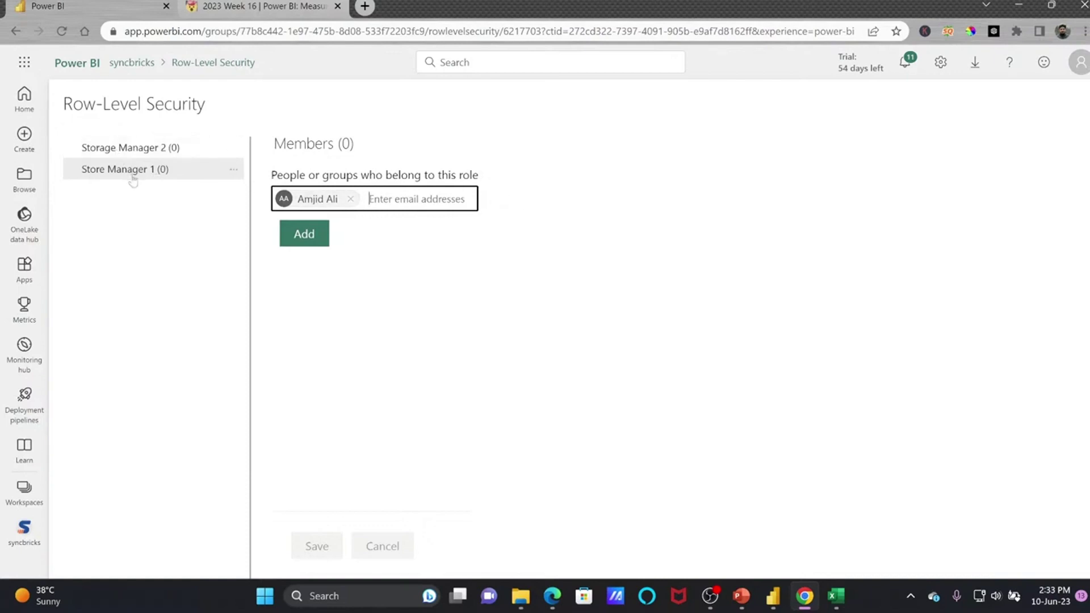
pyautogui.click(351, 200)
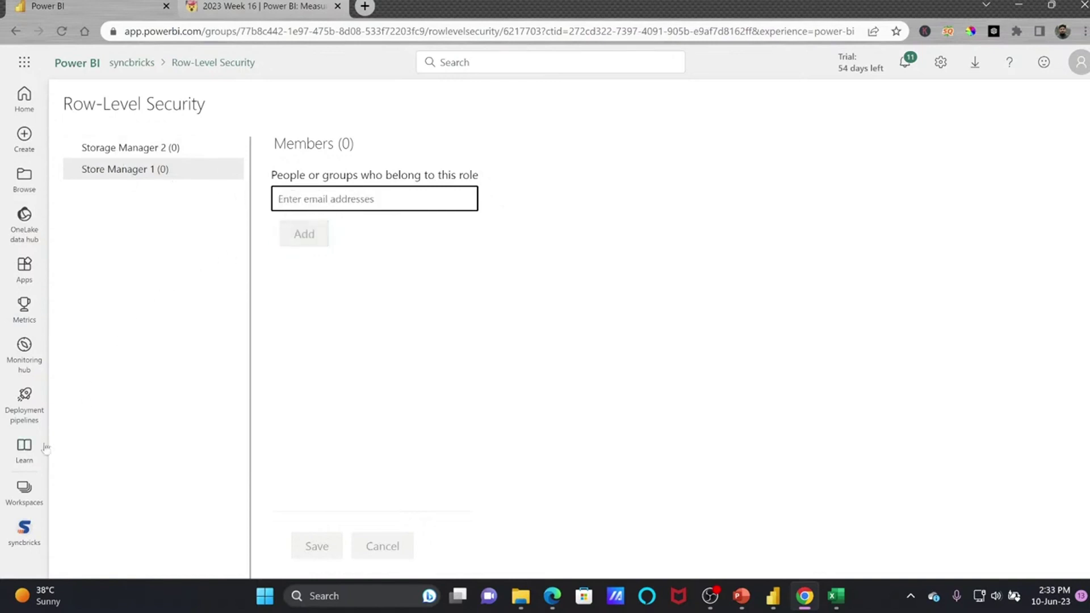
pyautogui.click(33, 285)
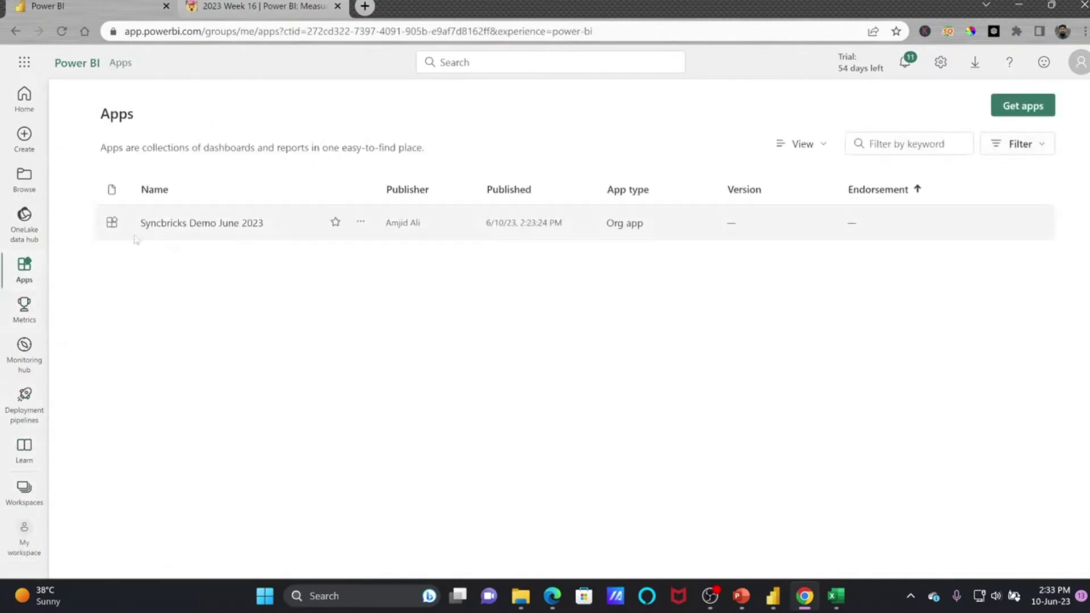
# Browse the Syncbricks Demo June 2023 dashboard (Total Sale 2.45bn), close the stray Excel workbook, and return to Desktop.
pyautogui.click(170, 221)
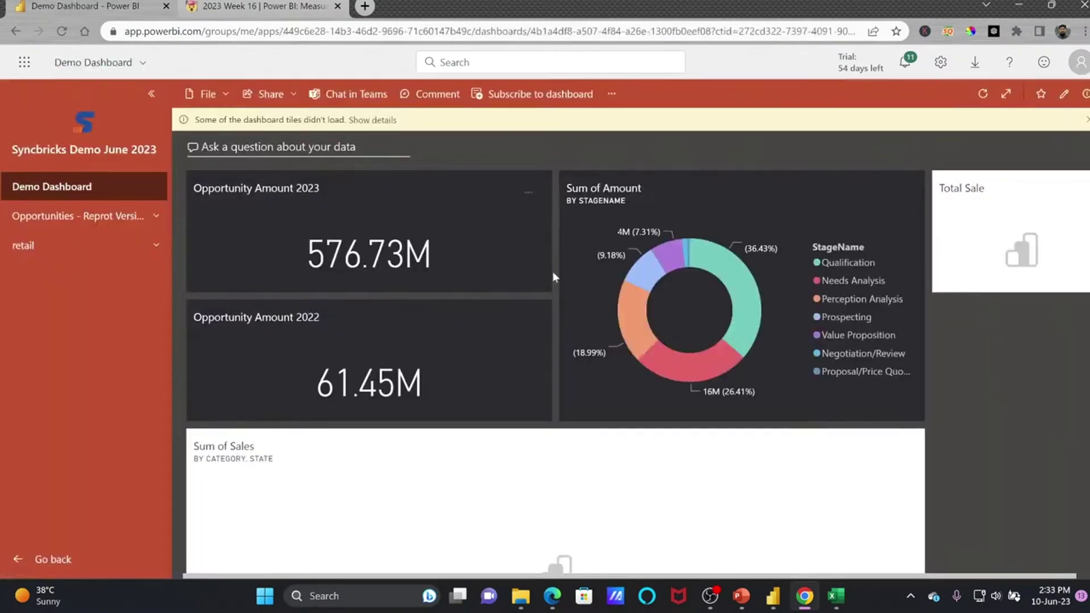
pyautogui.moveTo(365, 259)
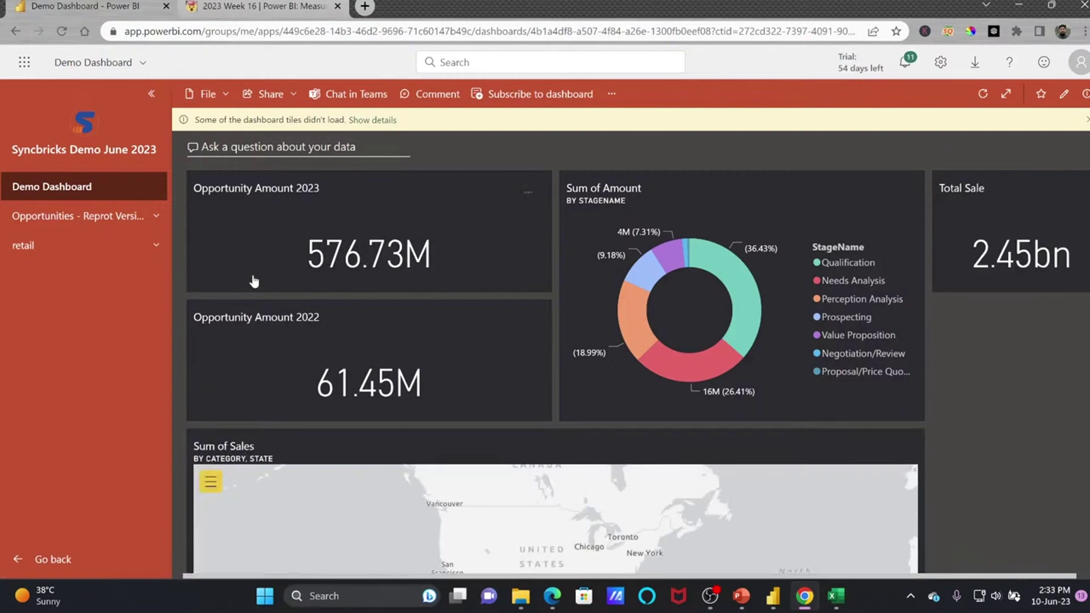
pyautogui.click(835, 596)
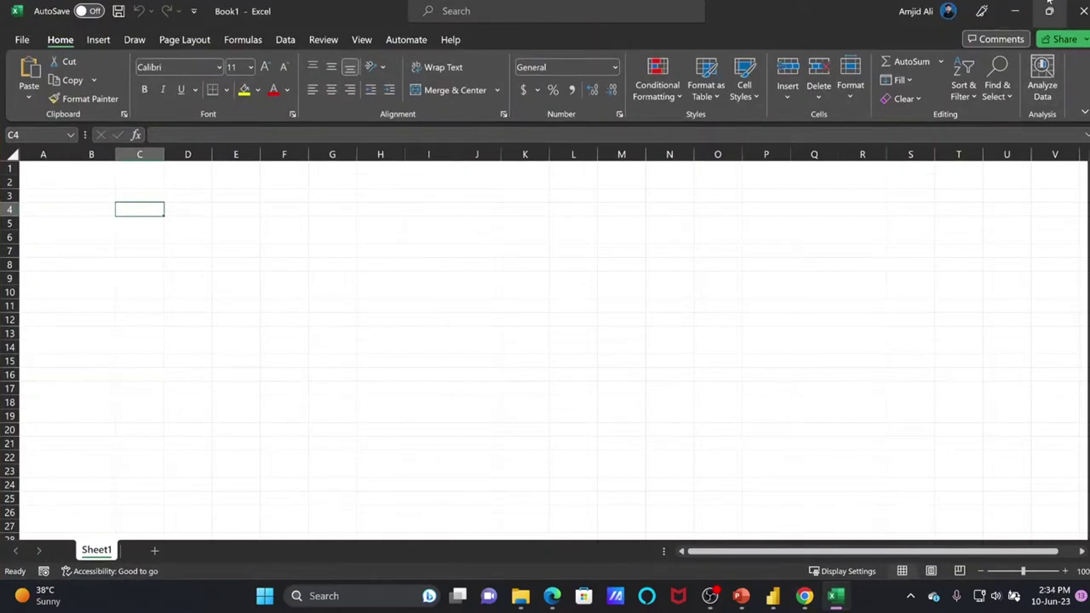
pyautogui.click(1084, 11)
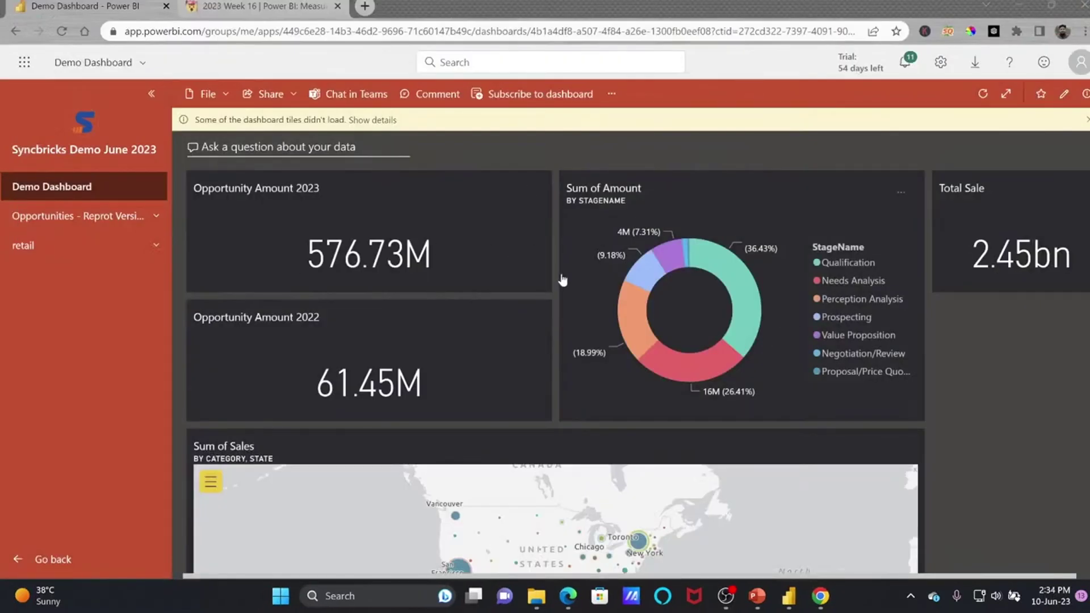
pyautogui.scroll(-2, 593, 434)
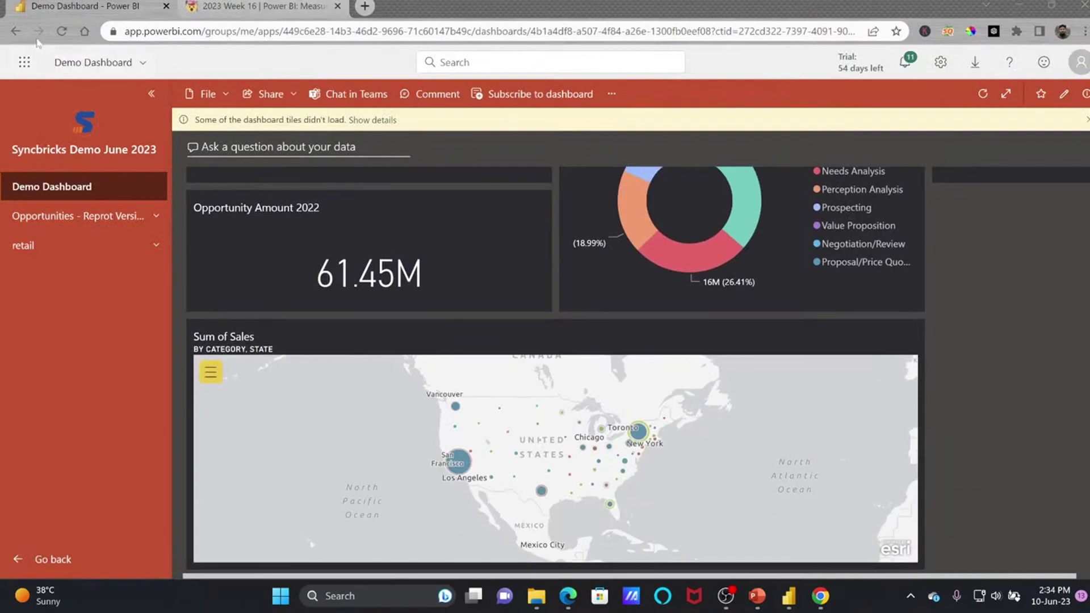
pyautogui.click(34, 560)
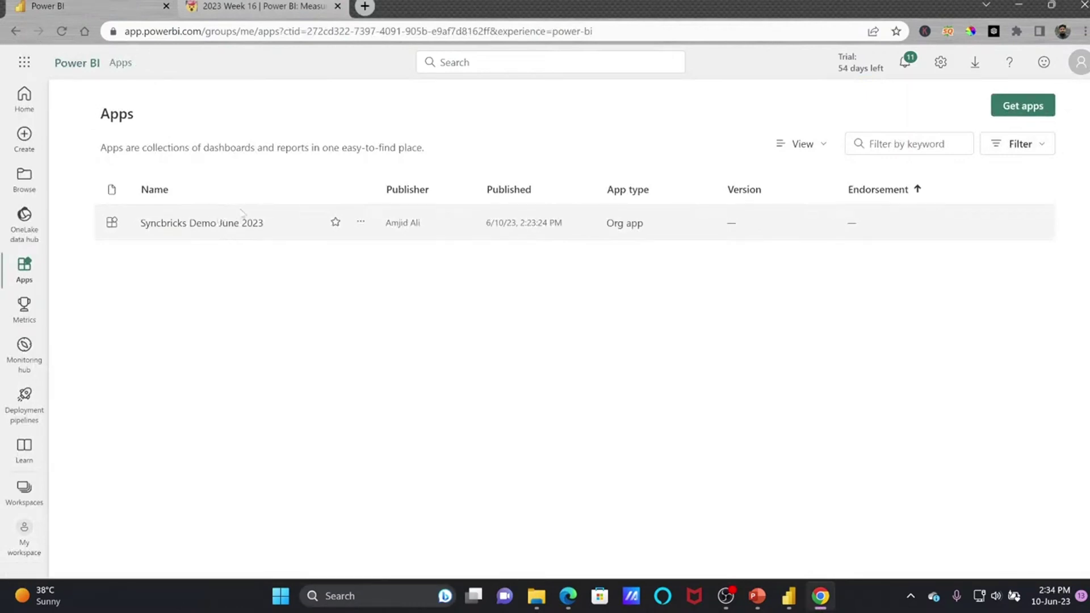
pyautogui.click(788, 596)
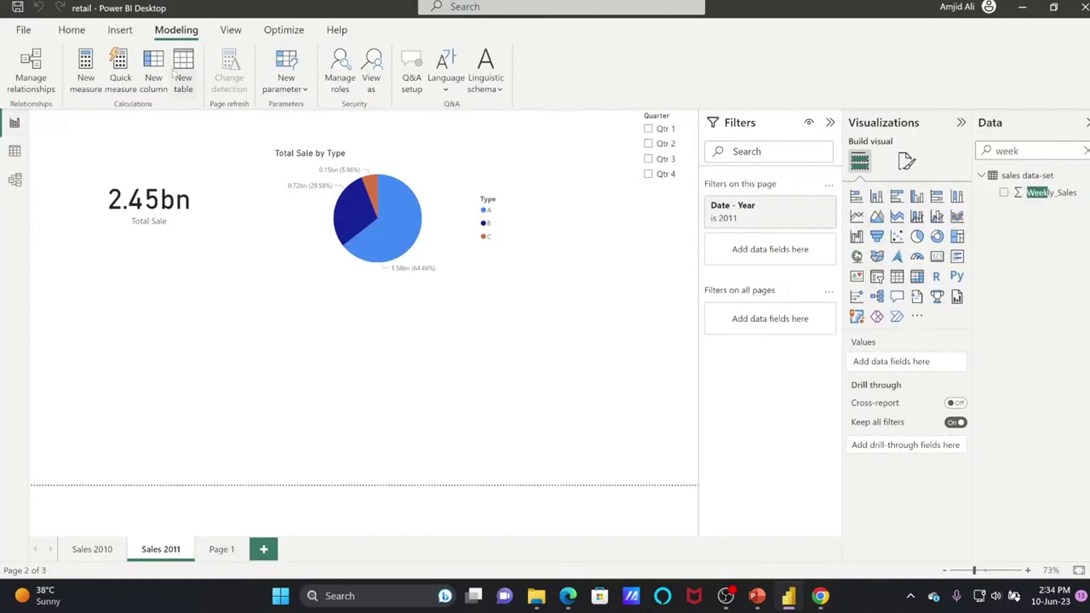
# Delete the unused New role in the Manage roles editor.
pyautogui.click(341, 80)
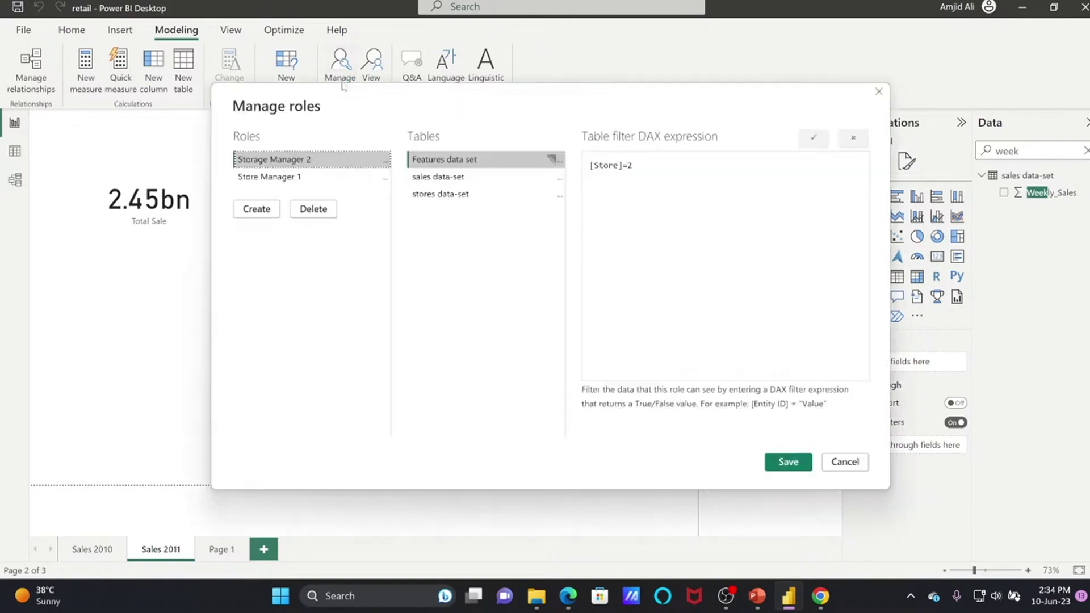
pyautogui.click(259, 208)
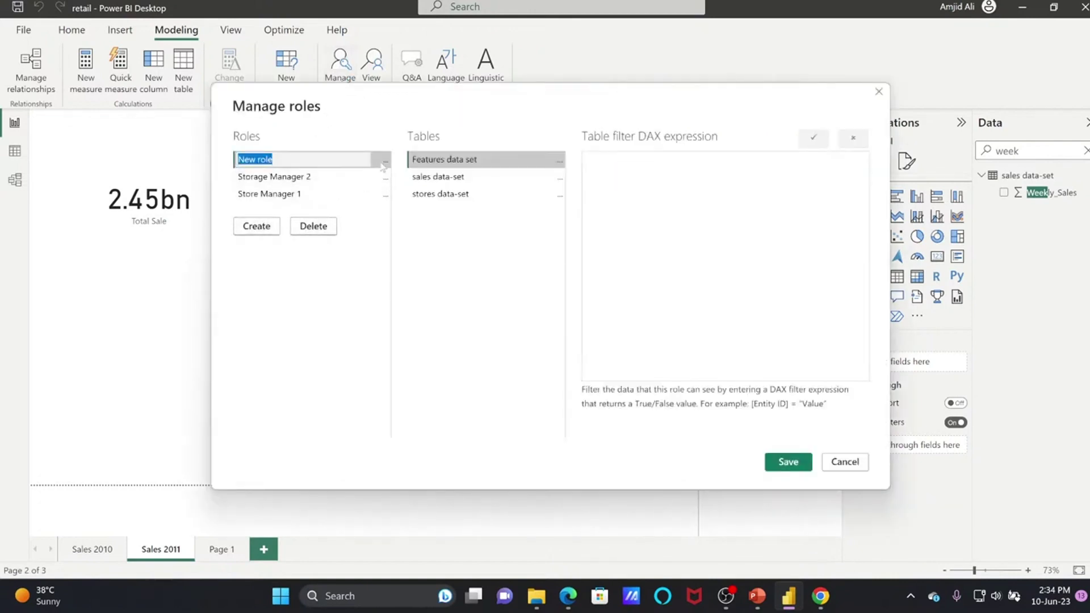
pyautogui.click(384, 163)
pyautogui.click(391, 212)
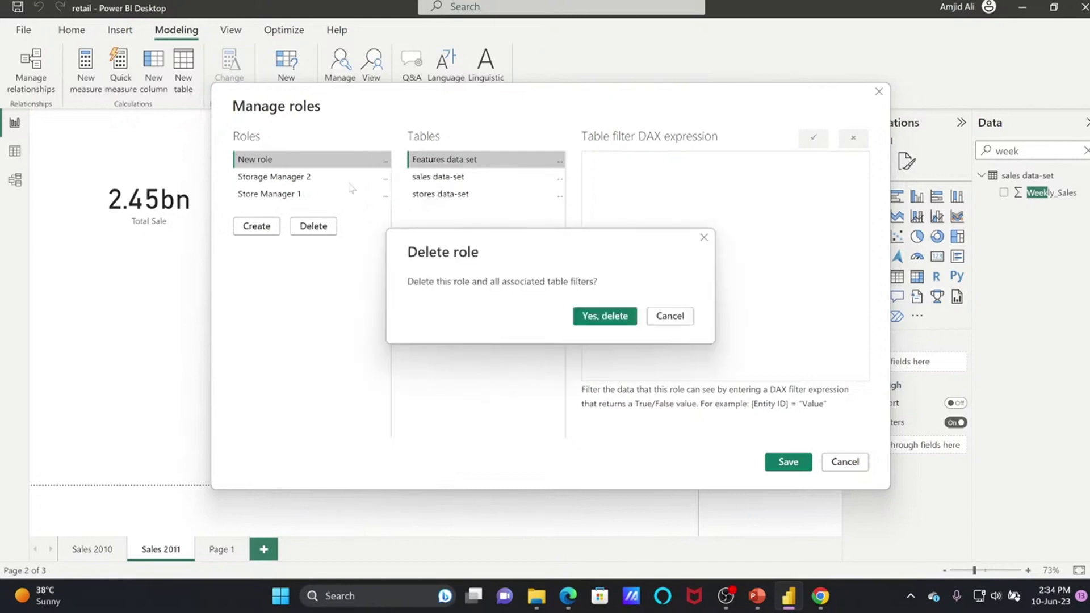
pyautogui.click(596, 317)
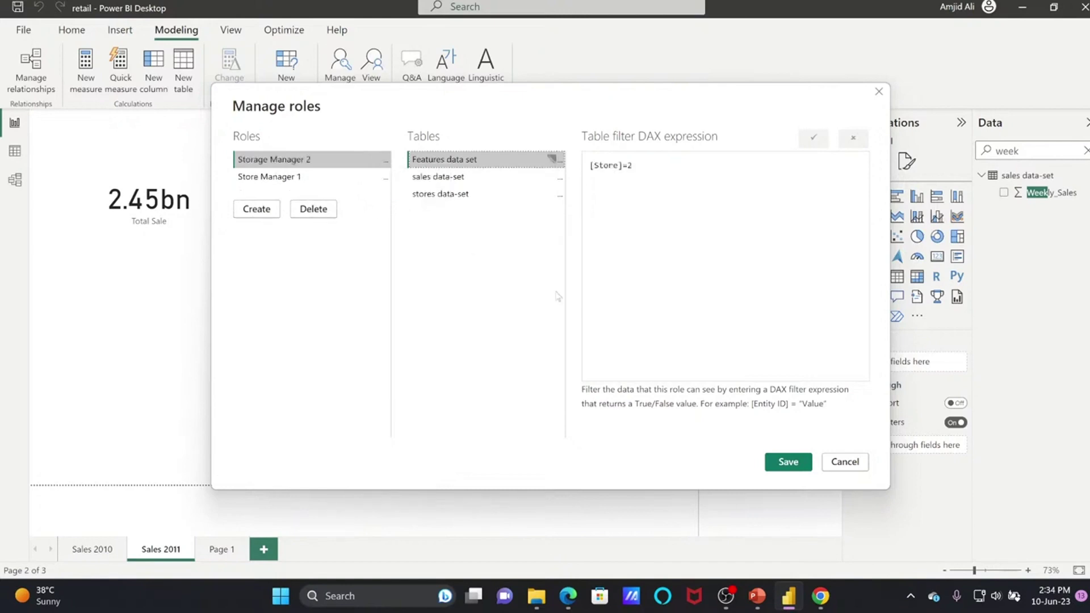
# Review the Storage Manager 2 and Store Manager 1 filters, then create a role named Manager Type.
pyautogui.click(463, 192)
pyautogui.click(462, 176)
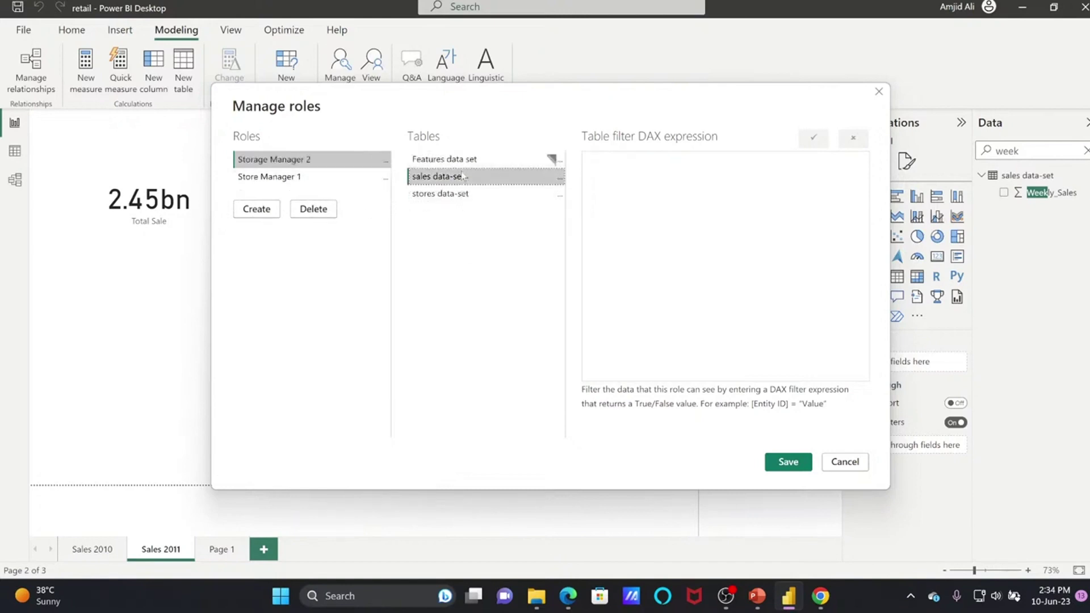
pyautogui.click(341, 177)
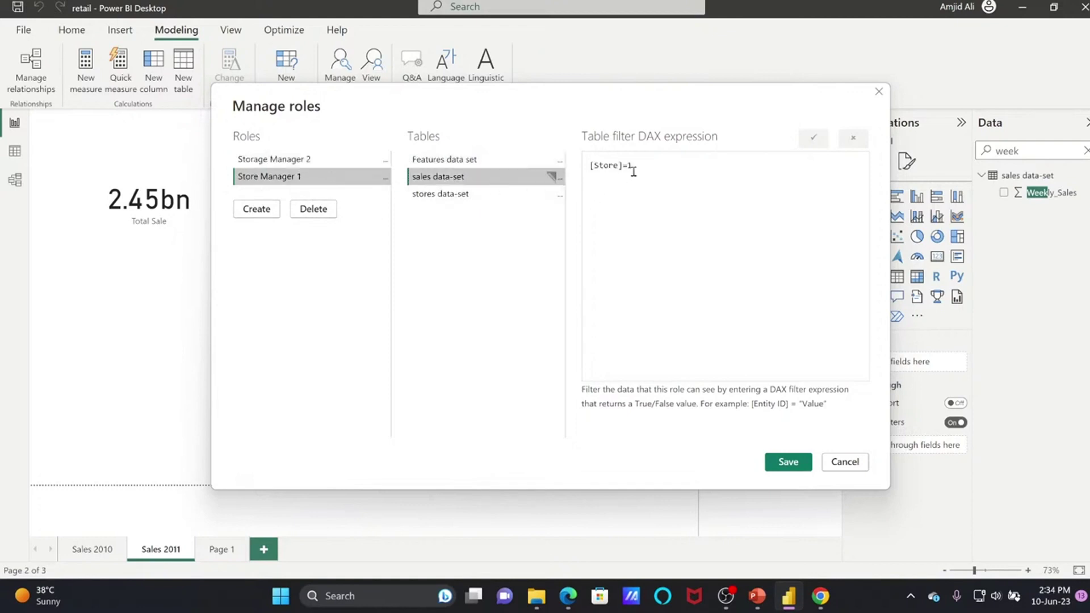
pyautogui.click(326, 159)
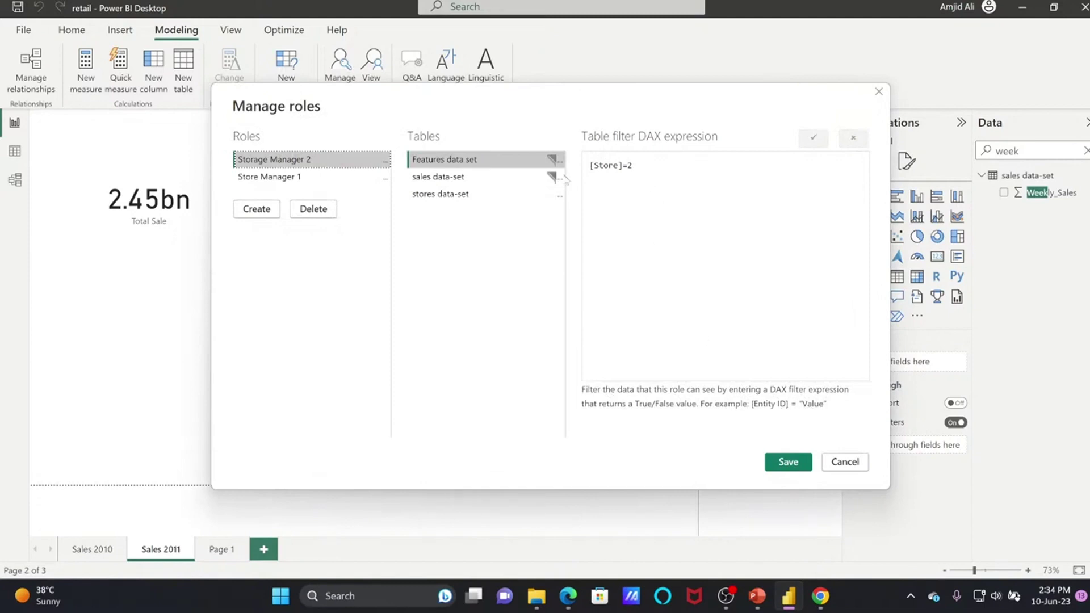
pyautogui.click(256, 209)
pyautogui.write('Manager')
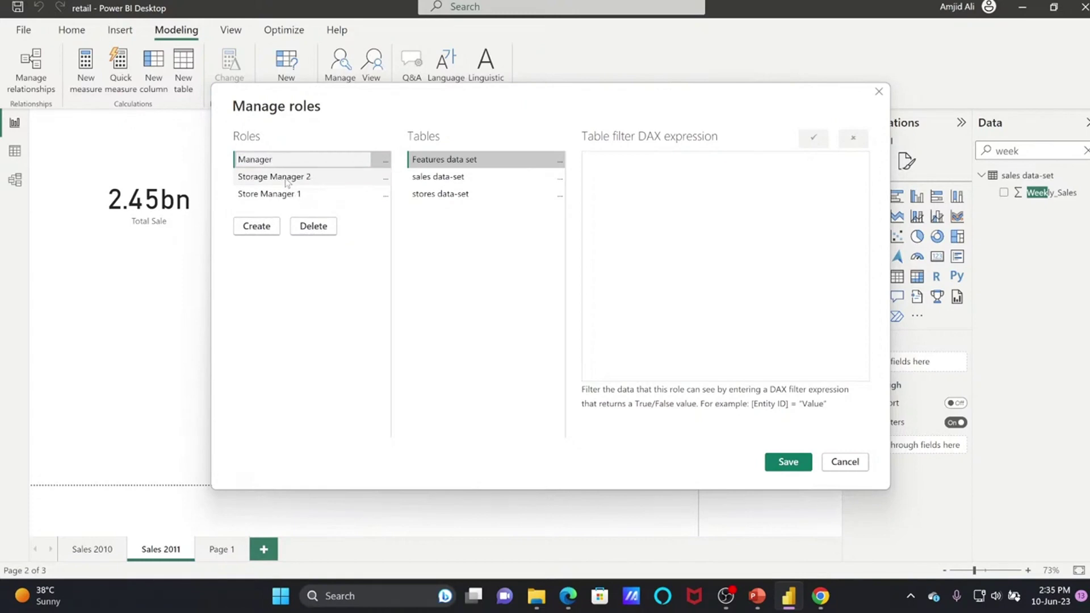
pyautogui.write(' Type A')
# Rename the role Manager Type A, filter stores data-set with [Type]="A", and save.
pyautogui.click(309, 161)
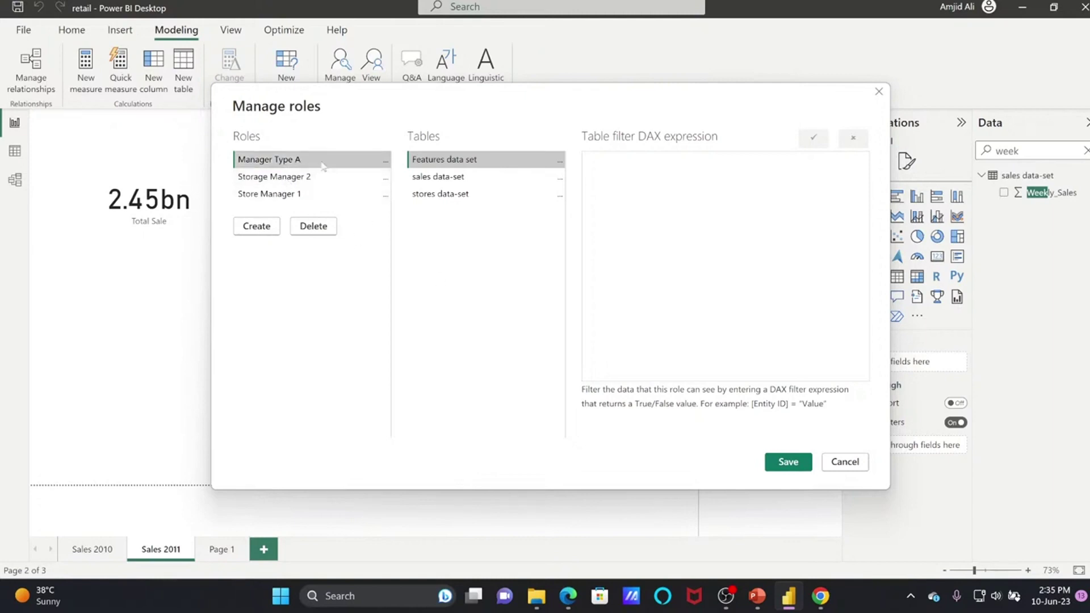
pyautogui.click(448, 180)
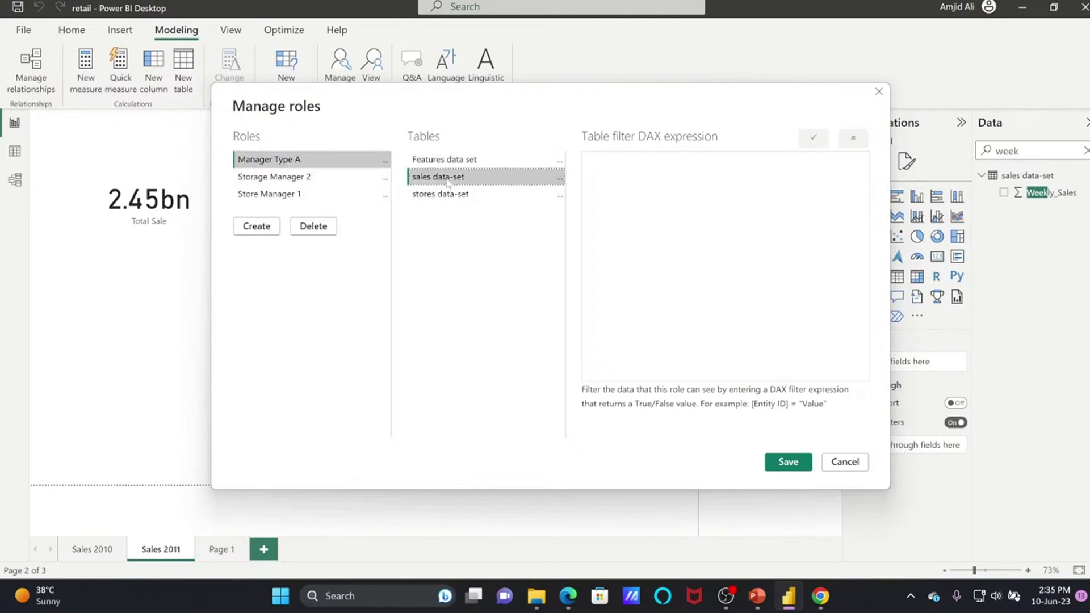
pyautogui.click(477, 194)
pyautogui.click(673, 220)
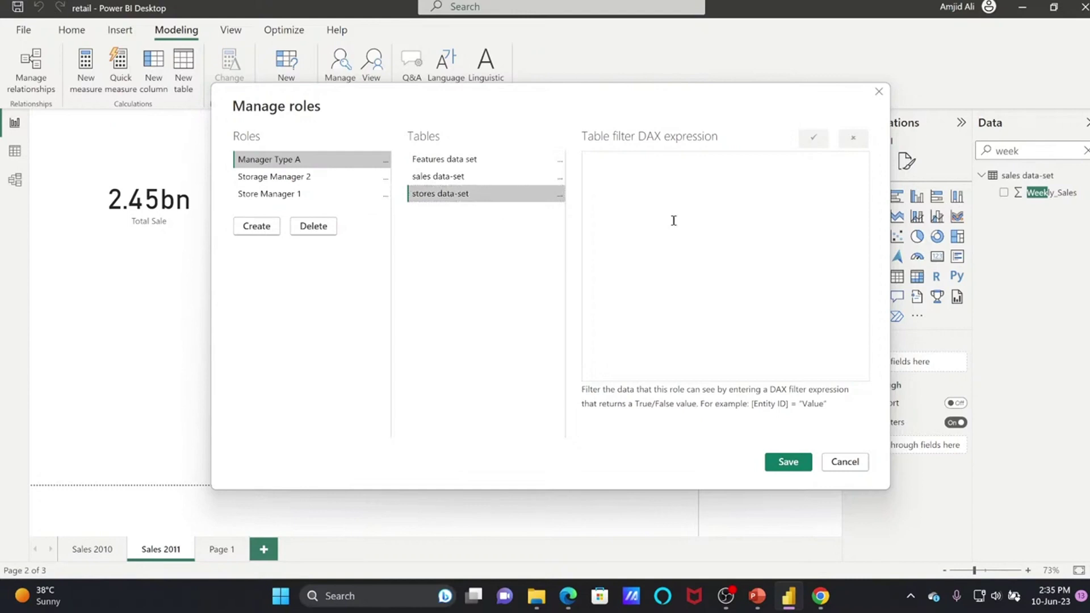
pyautogui.write('[Type')
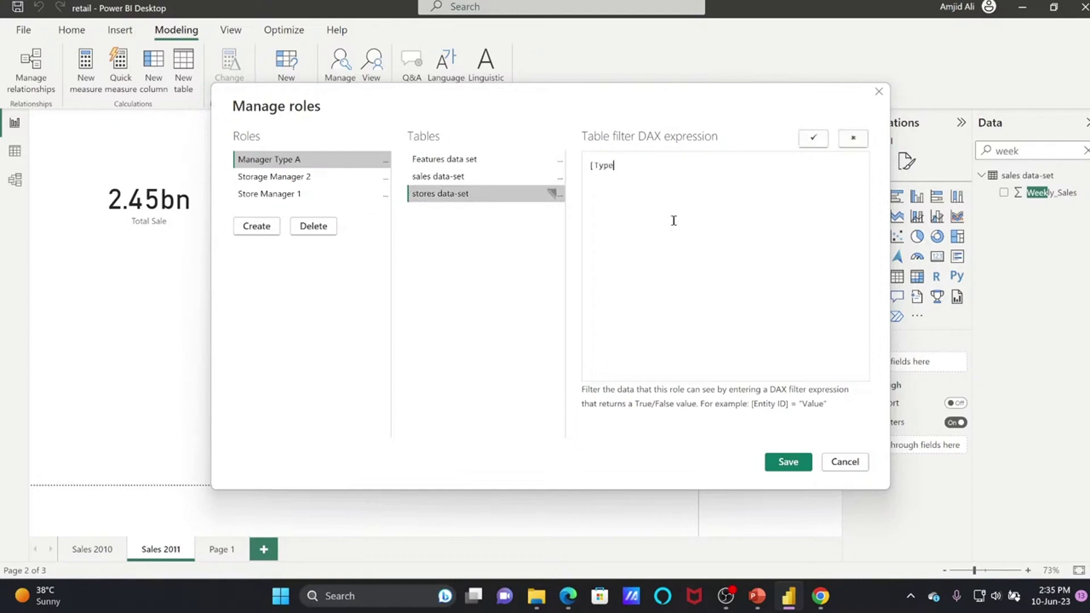
pyautogui.write(']="A"')
pyautogui.click(798, 462)
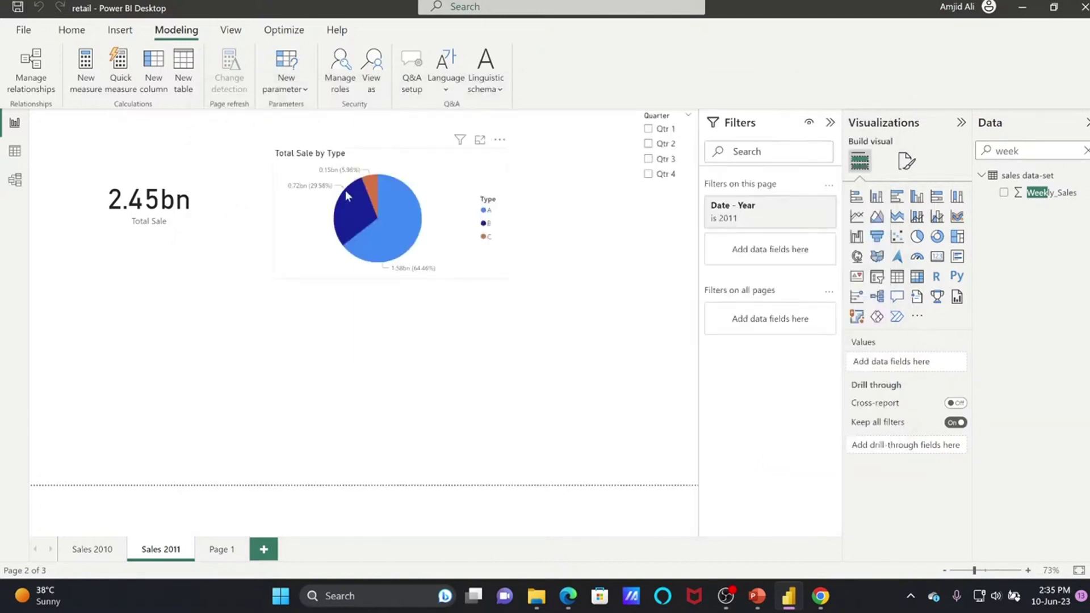
pyautogui.click(371, 71)
pyautogui.click(462, 239)
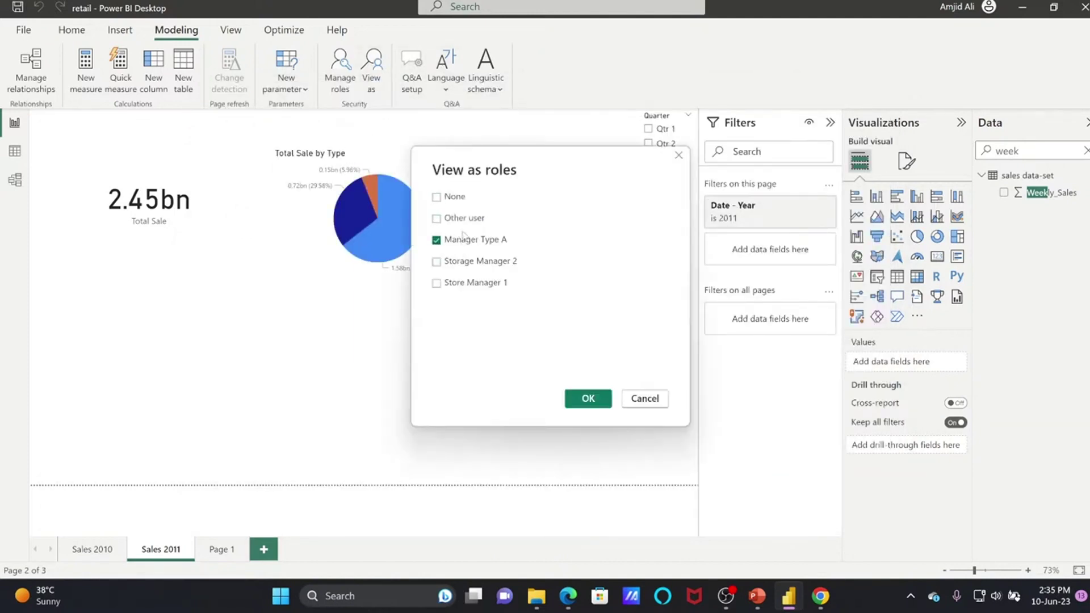
pyautogui.click(589, 398)
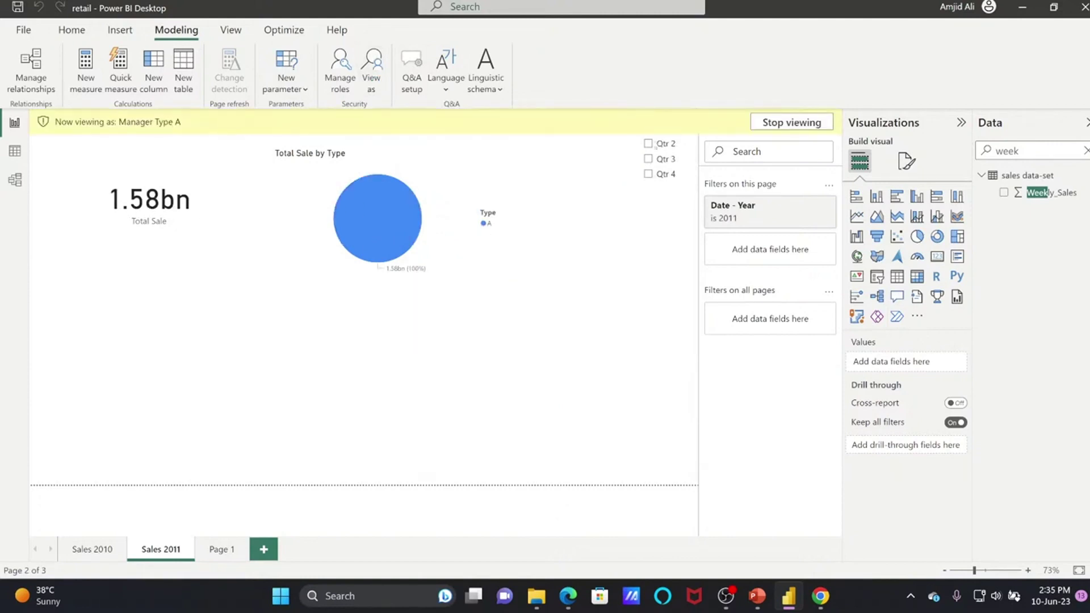
pyautogui.click(768, 121)
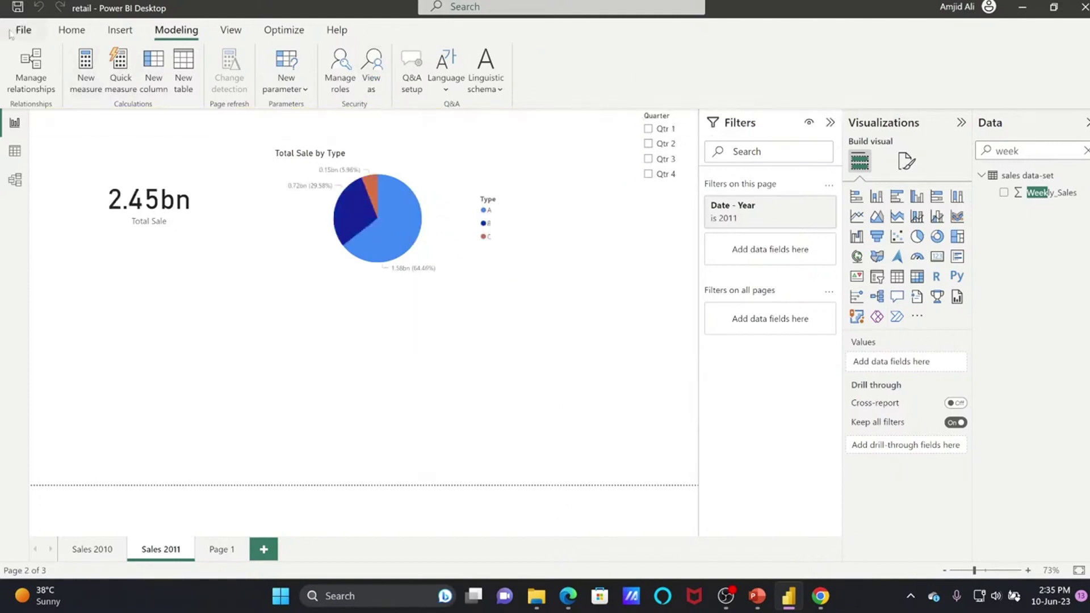
# Republish the report, replacing the existing retail dataset, and reload the syncbricks workspace in Chrome.
pyautogui.click(22, 30)
pyautogui.click(26, 226)
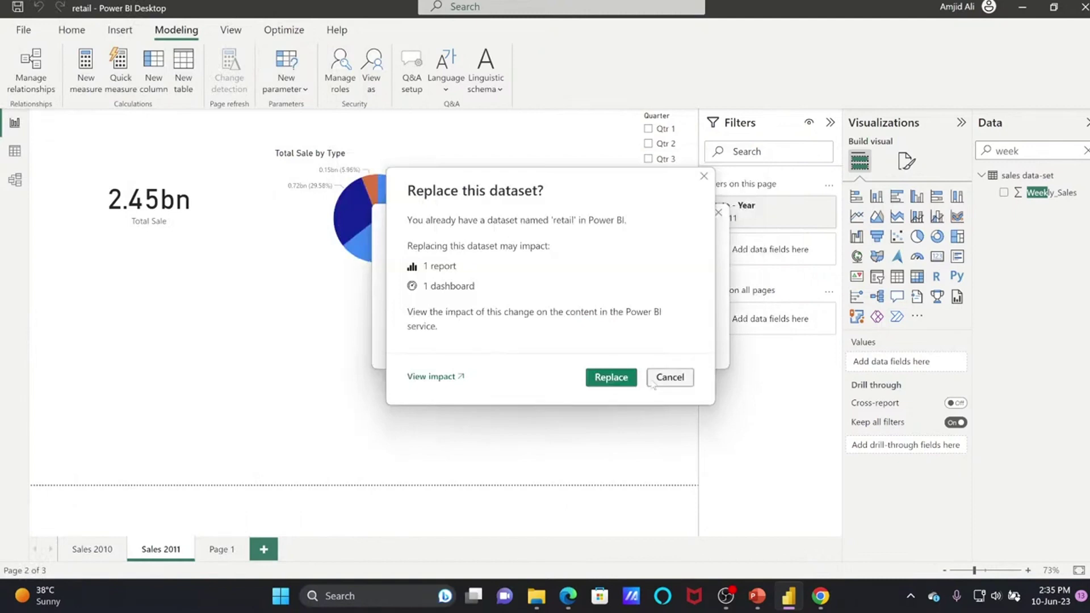
pyautogui.click(611, 379)
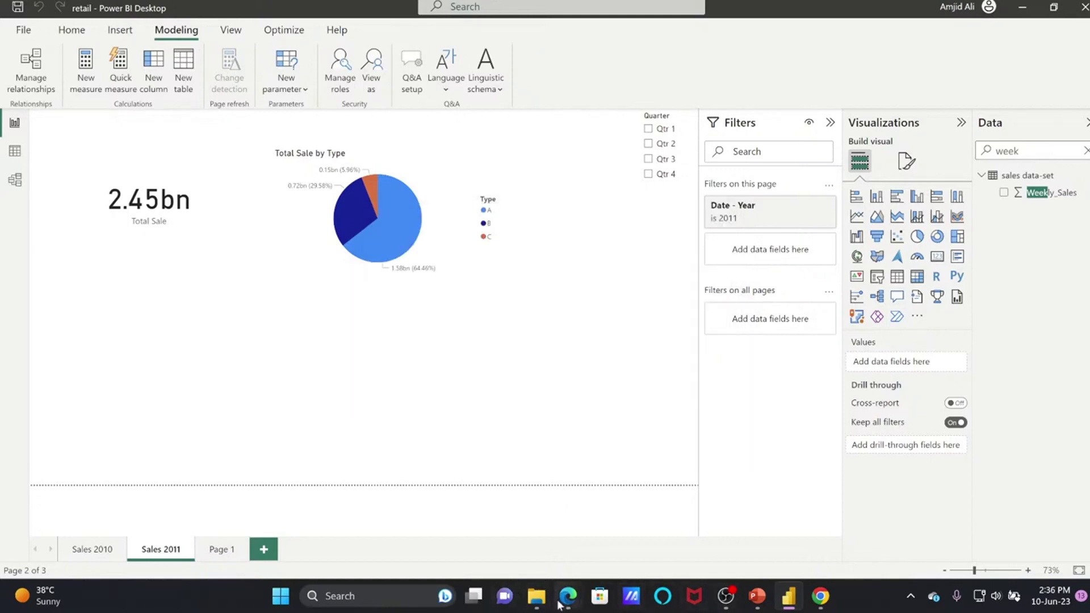
pyautogui.click(821, 596)
pyautogui.click(61, 31)
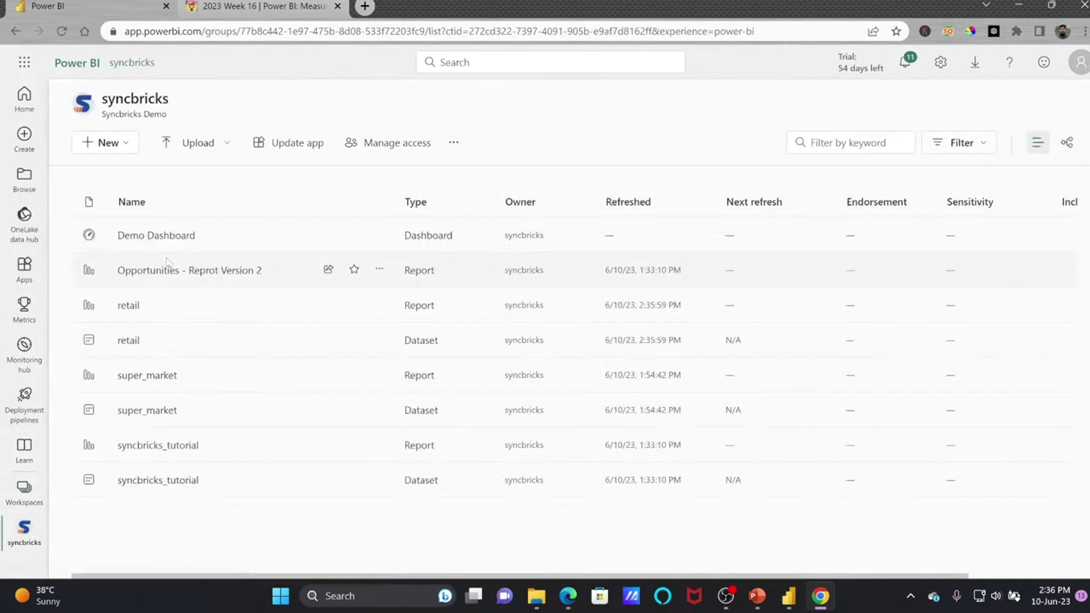
# Open the retail dataset's Row-Level Security page and select the Manager Type A role.
pyautogui.click(380, 339)
pyautogui.click(405, 220)
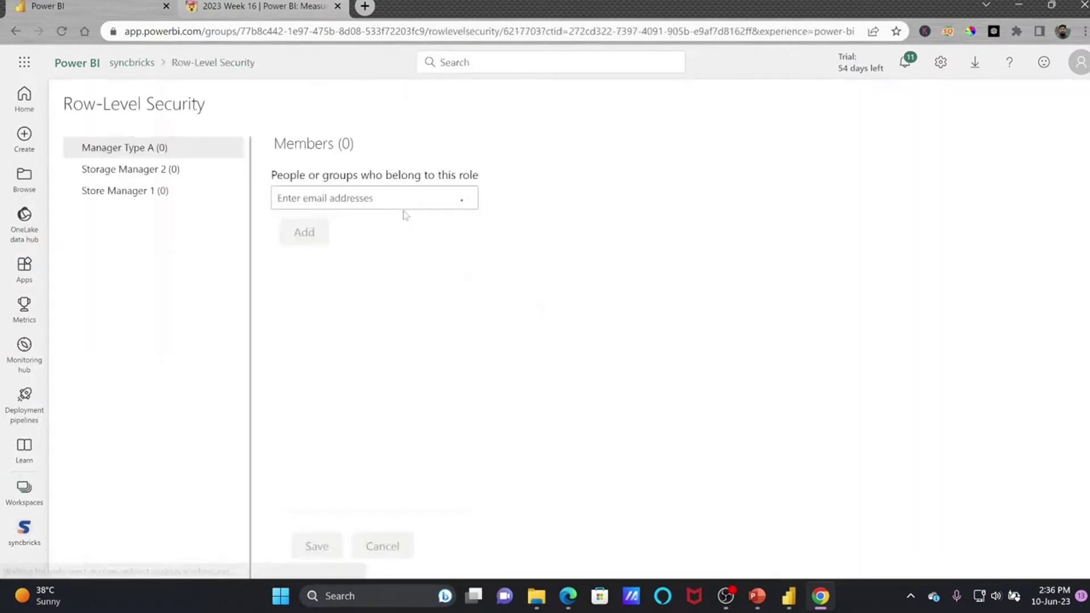
pyautogui.moveTo(71, 104); pyautogui.dragTo(244, 117)
pyautogui.click(128, 173)
pyautogui.click(125, 193)
pyautogui.click(133, 170)
pyautogui.click(152, 149)
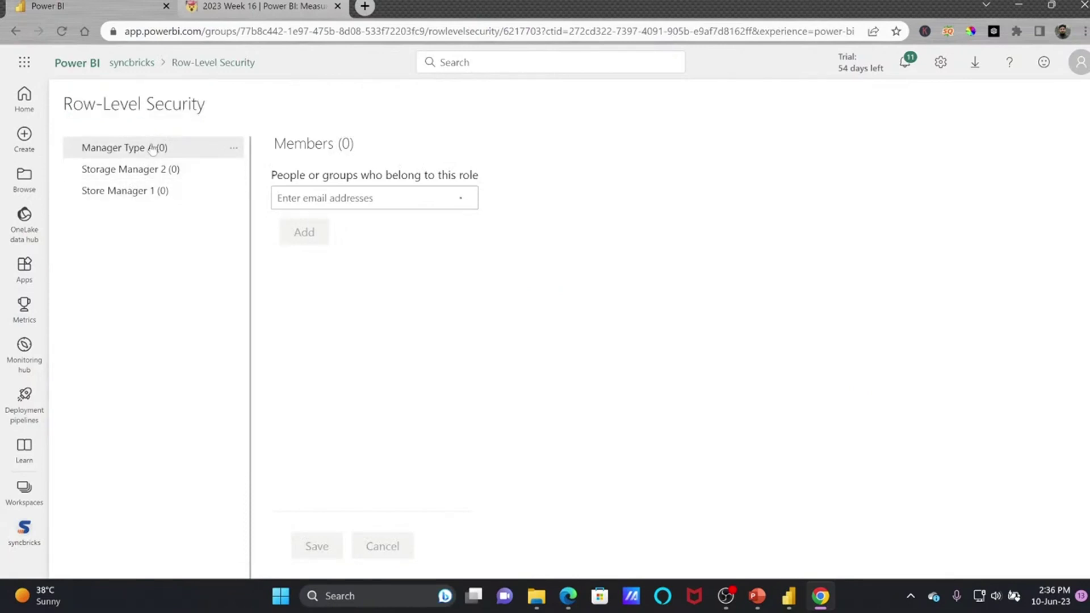
# Enter a user's name as a member and pick the suggested user for Manager Type A.
pyautogui.click(305, 199)
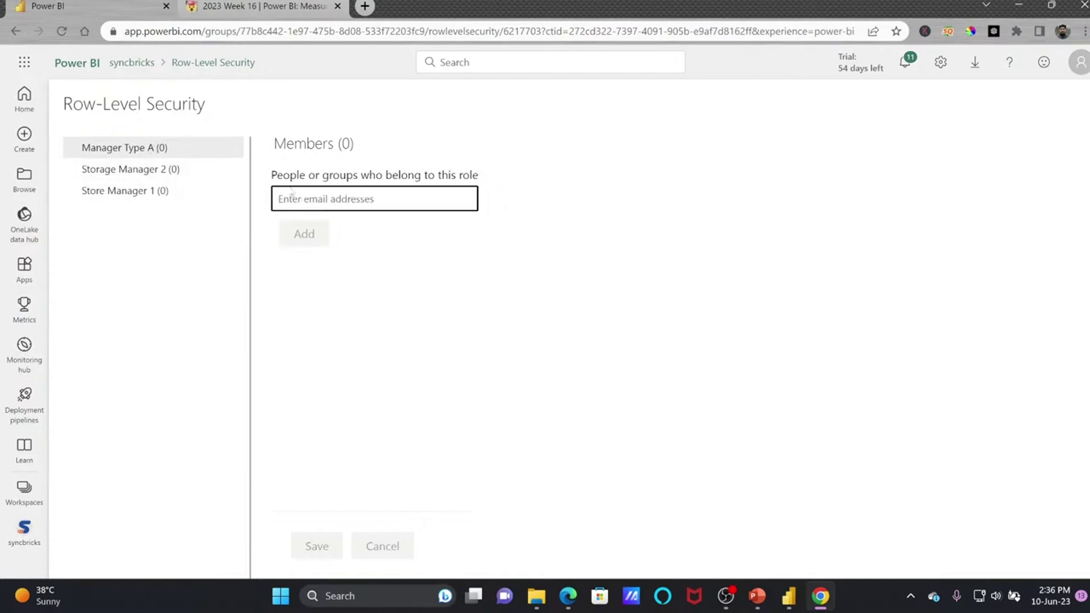
pyautogui.write('amjid')
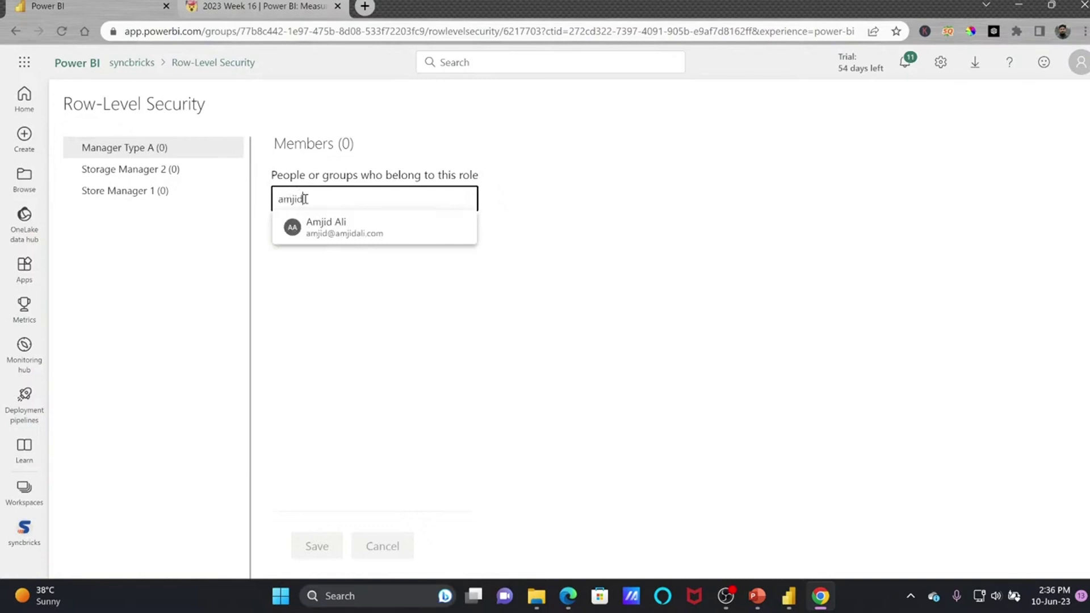
pyautogui.click(358, 219)
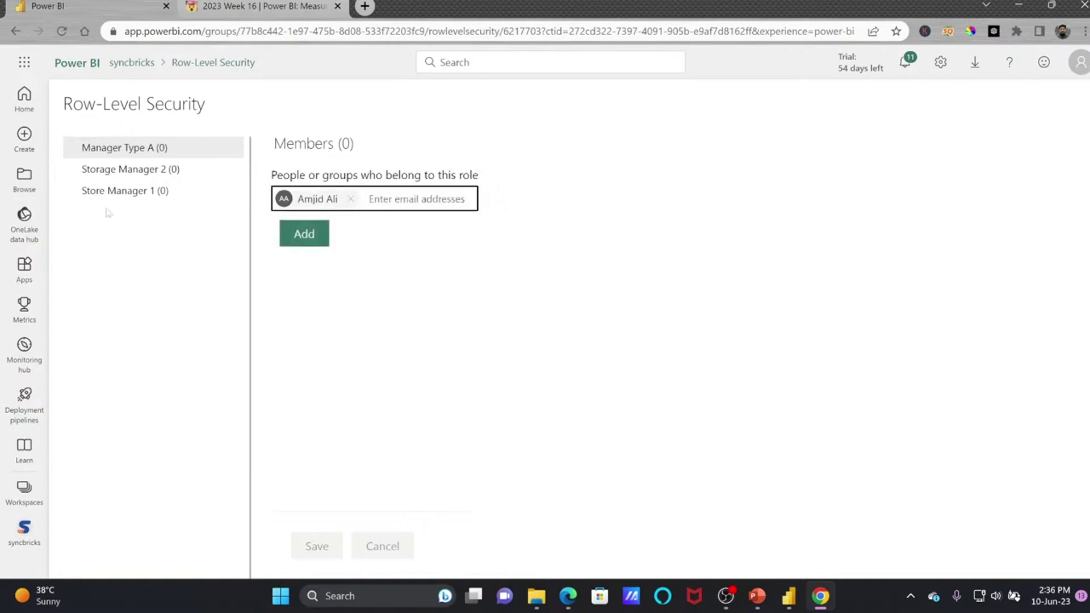